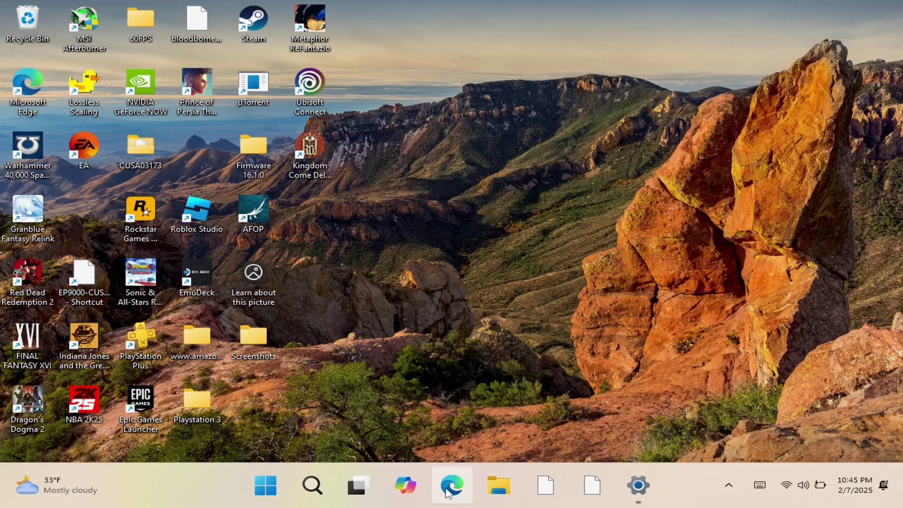
# Step: Open the EmuDeck website from the browser's search results and download the free EmuDeck Community edition
pyautogui.click(448, 489)
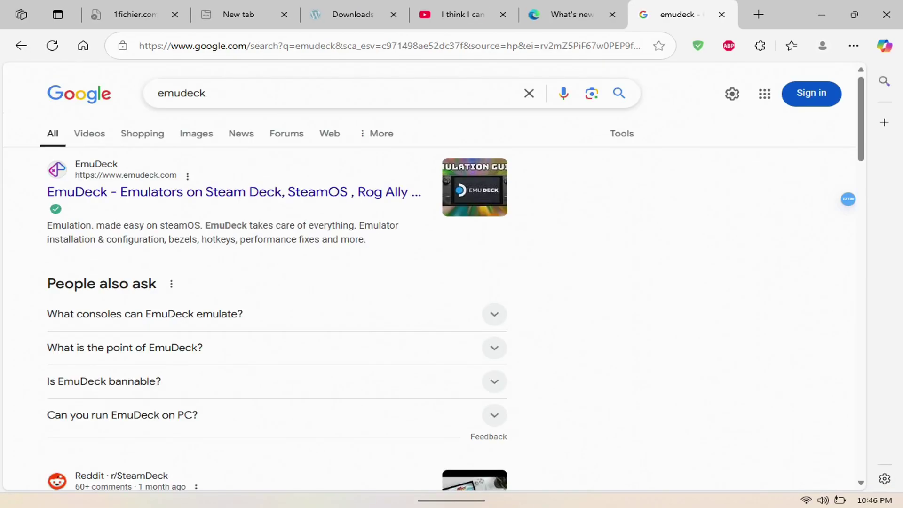
pyautogui.click(234, 191)
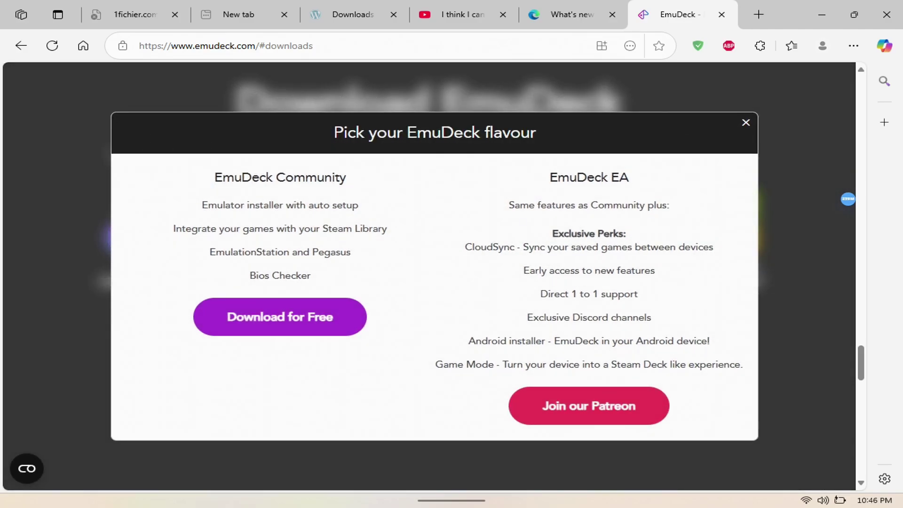
pyautogui.click(280, 316)
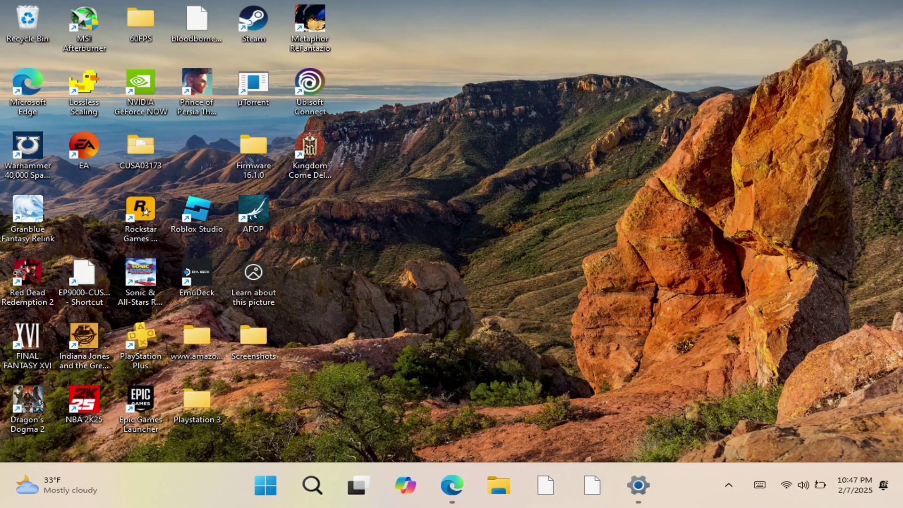
# Step: Run the downloaded EmuDeck (1) command file from the Downloads folder in File Explorer
pyautogui.click(498, 485)
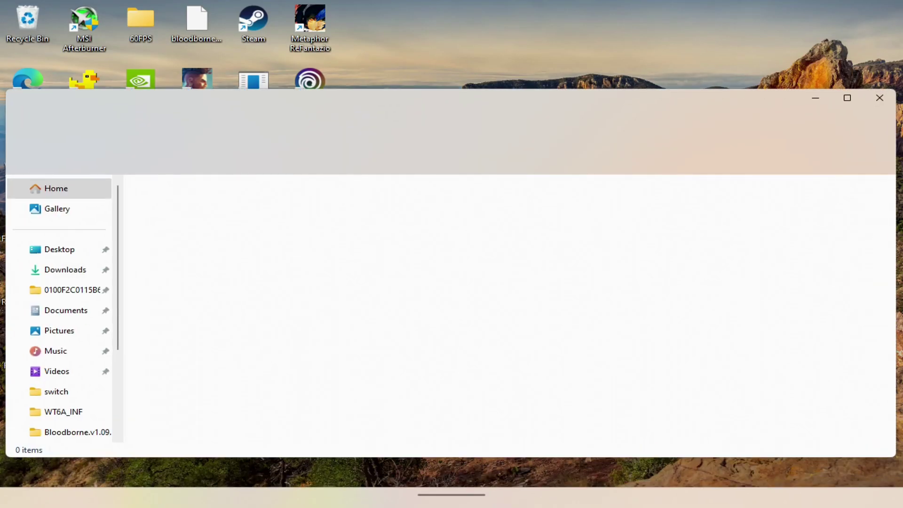
pyautogui.click(65, 289)
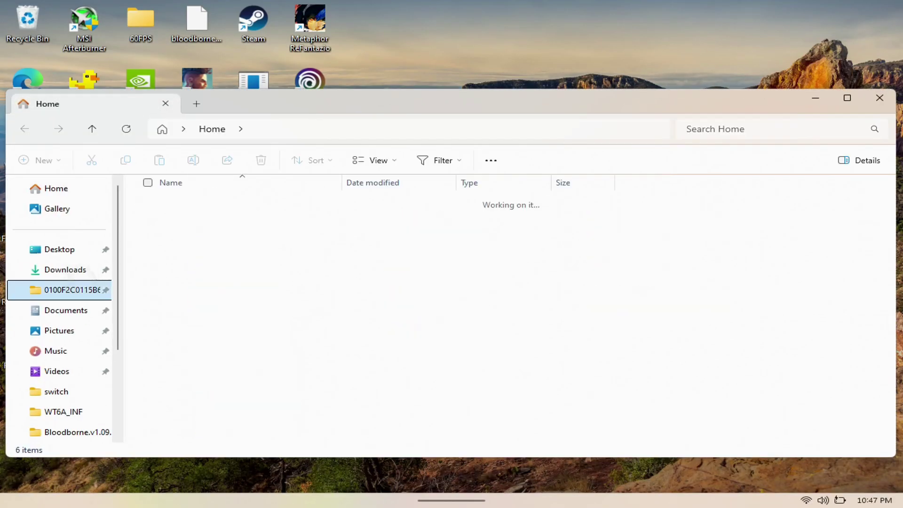
pyautogui.click(65, 270)
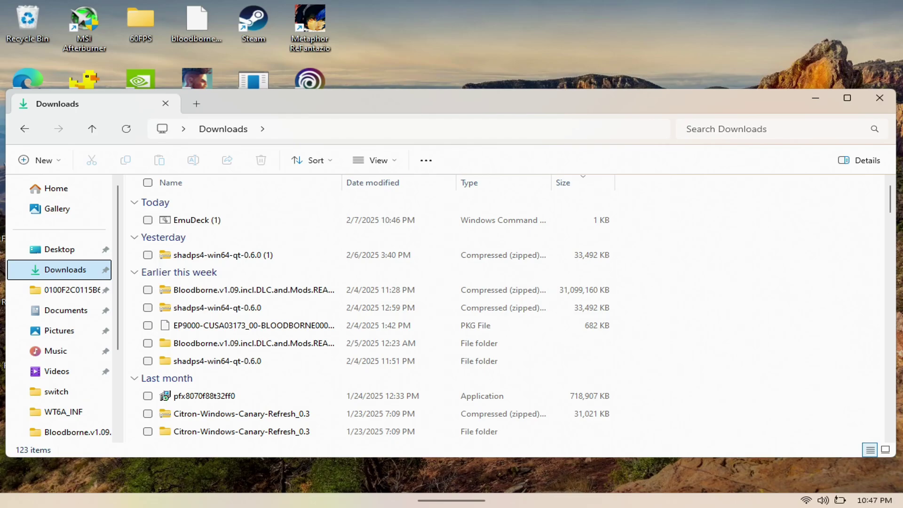
pyautogui.doubleClick(196, 220)
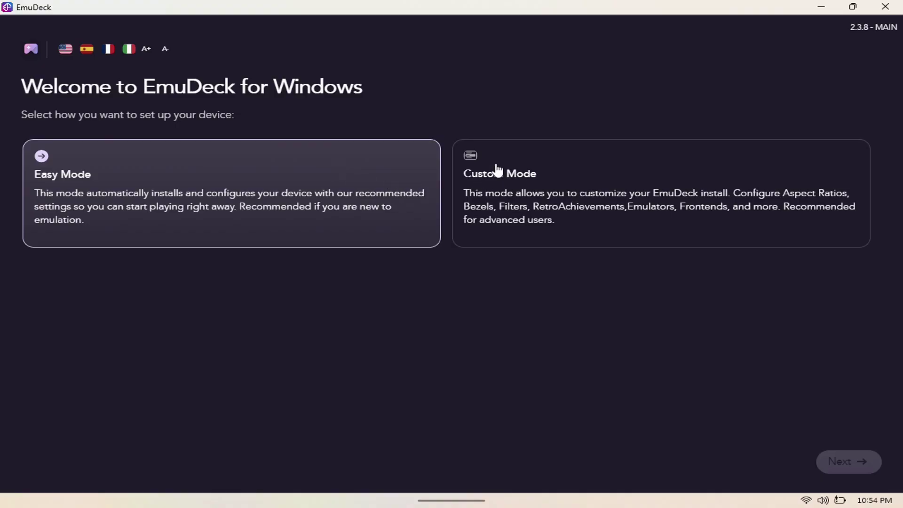
# Step: Set up the device in Custom Mode and select C:\ as the ROM directory
pyautogui.click(498, 170)
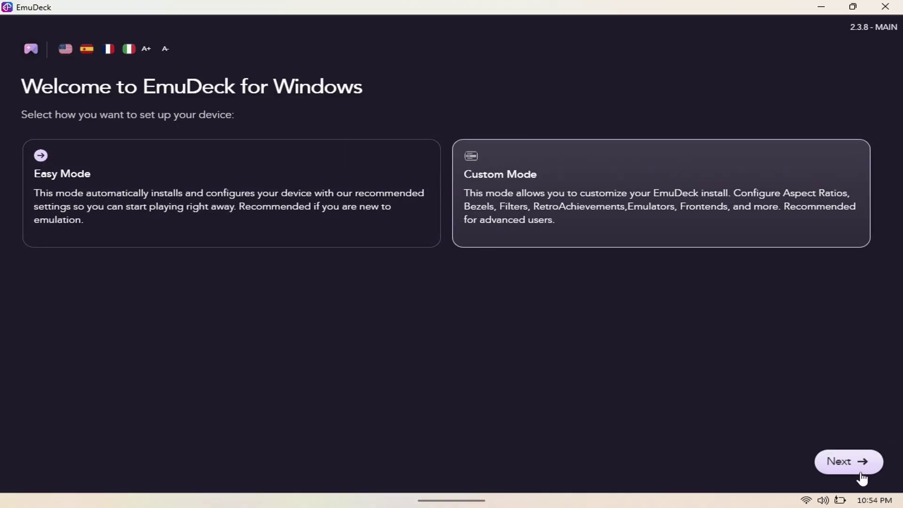
pyautogui.click(839, 466)
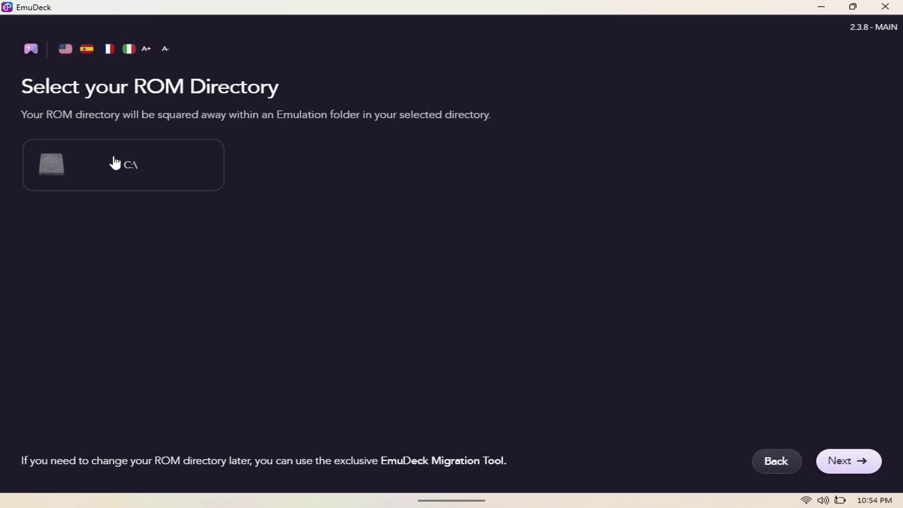
pyautogui.click(115, 163)
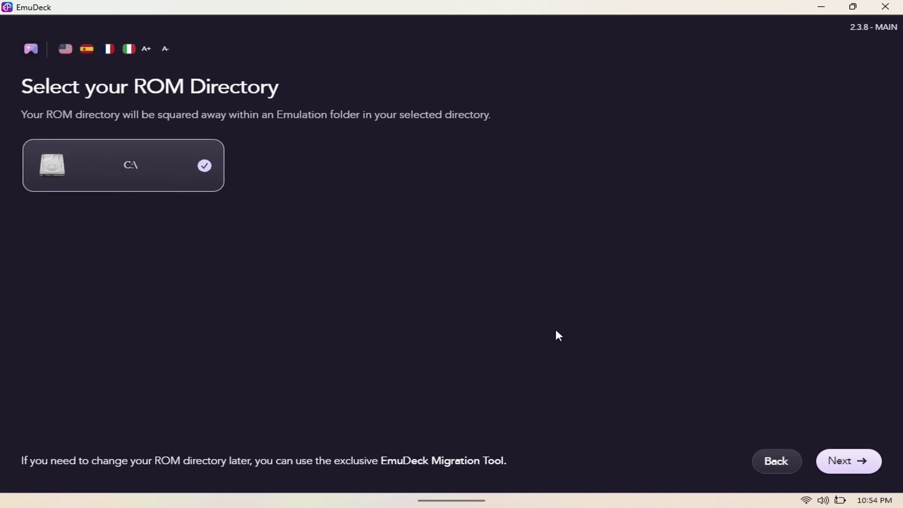
pyautogui.press('Return')
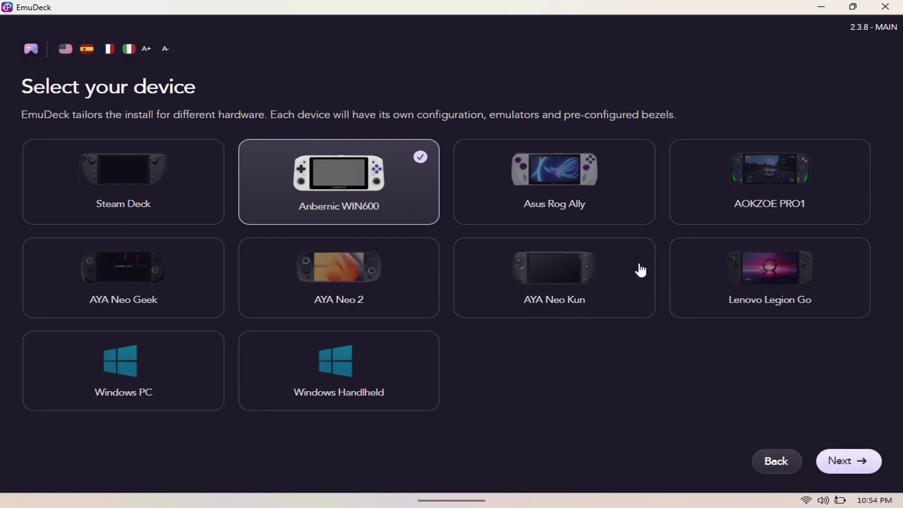
# Step: Select Lenovo Legion Go as the device and accept the preselected emulators, tools and their configurations
pyautogui.click(739, 266)
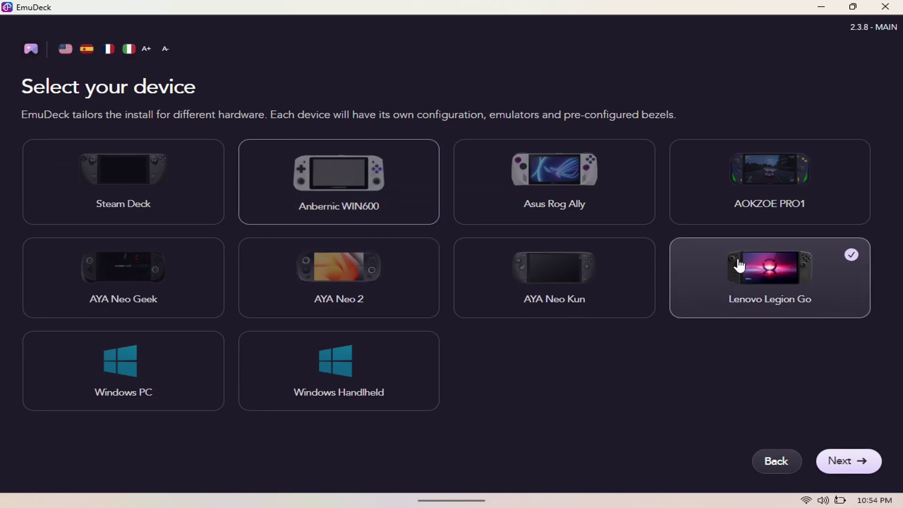
pyautogui.click(859, 471)
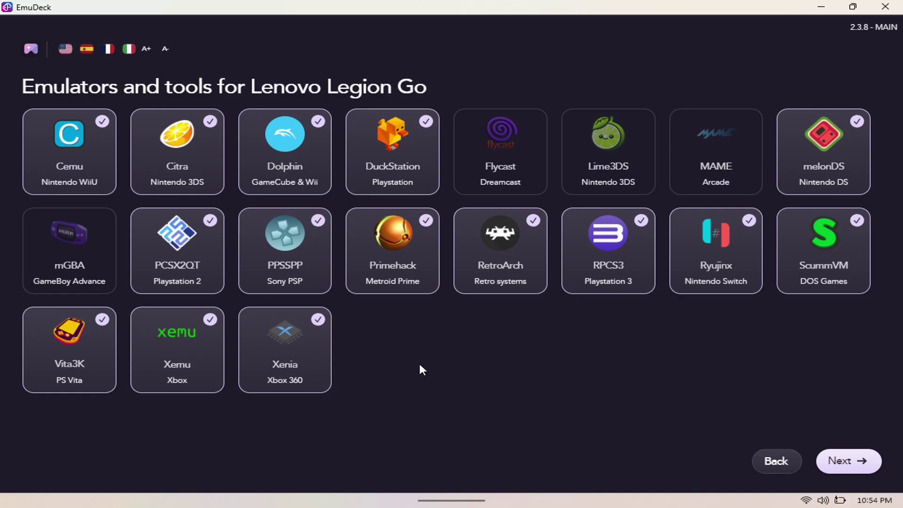
pyautogui.click(863, 463)
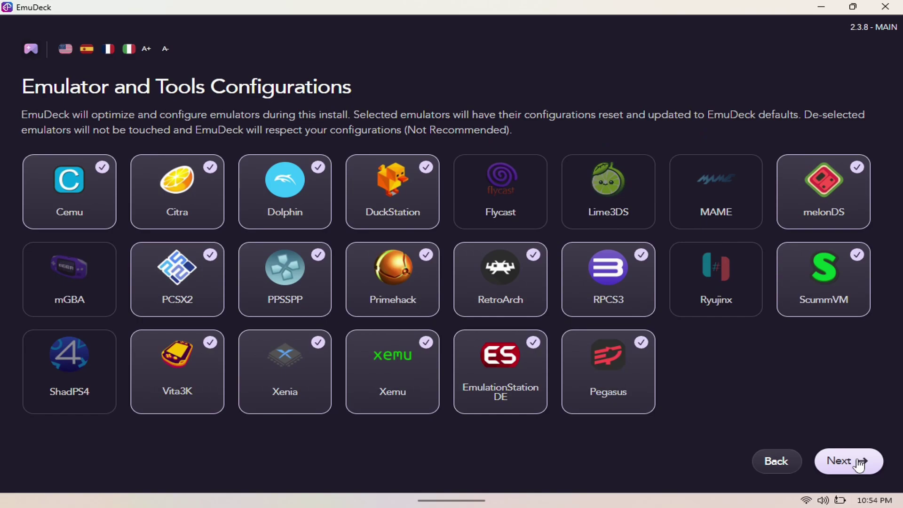
pyautogui.click(860, 464)
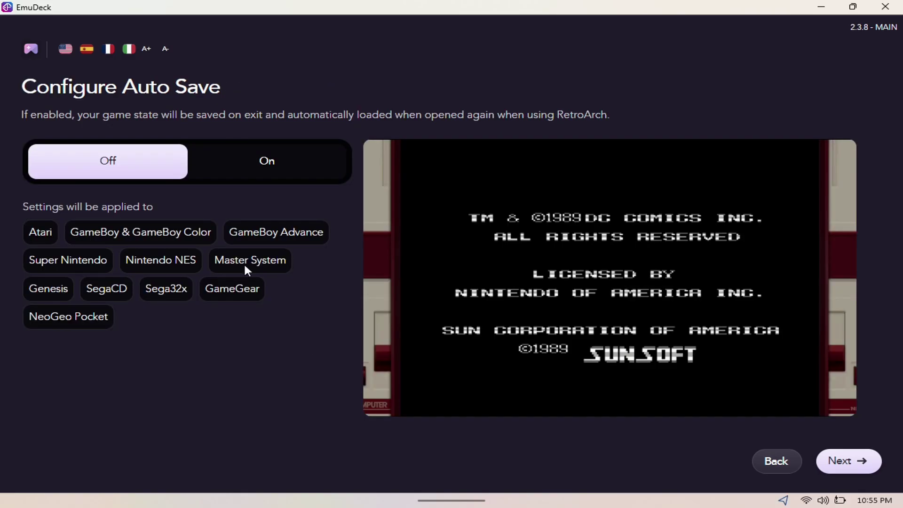
# Step: Turn Auto Save on for RetroArch and keep the game bezels on
pyautogui.click(278, 164)
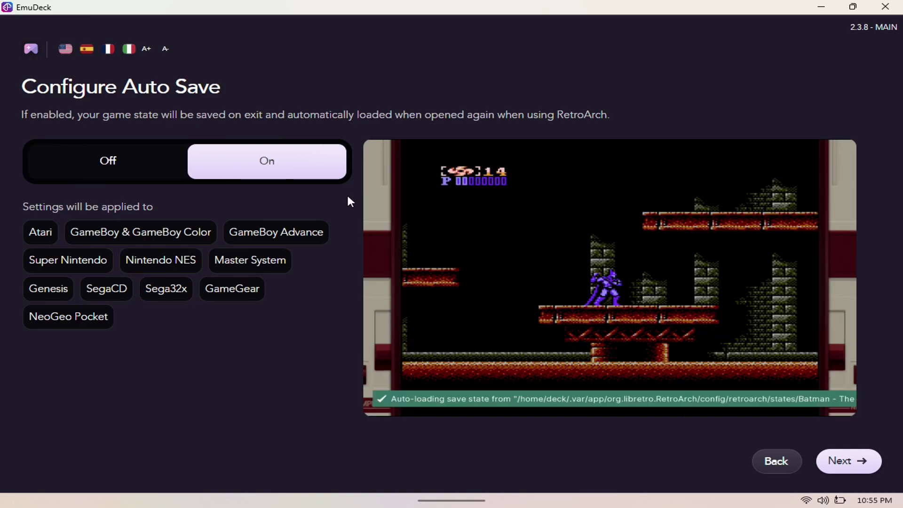
pyautogui.click(850, 462)
pyautogui.click(852, 462)
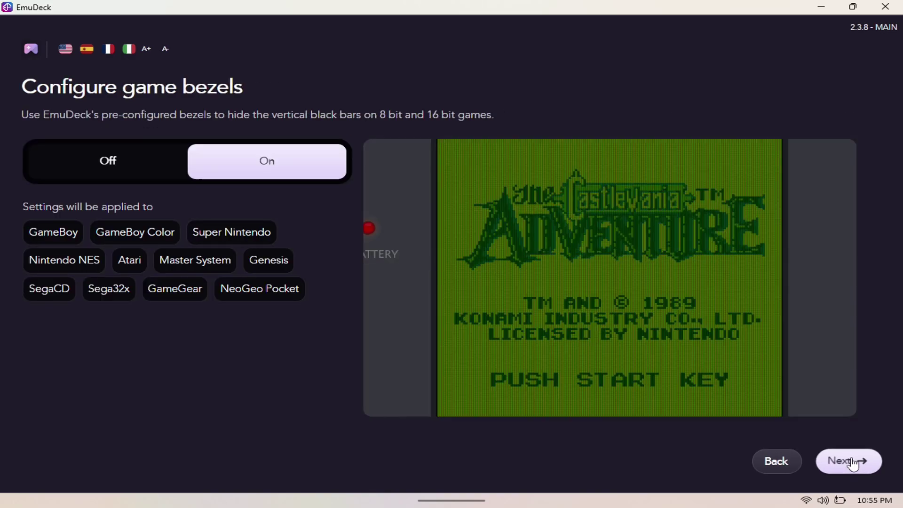
pyautogui.click(853, 462)
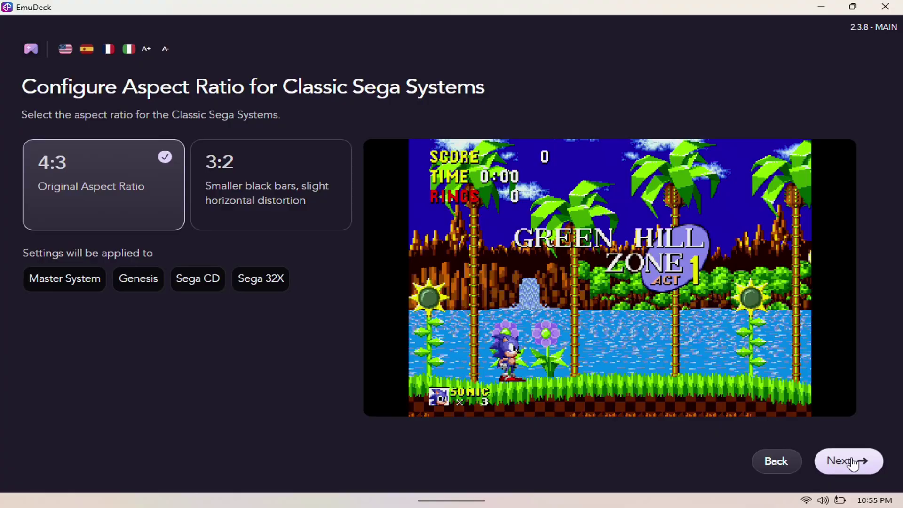
# Step: Keep 4:3 for the classic Sega and Nintendo systems, and set classic 3D and GameCube games to 16:9
pyautogui.click(853, 464)
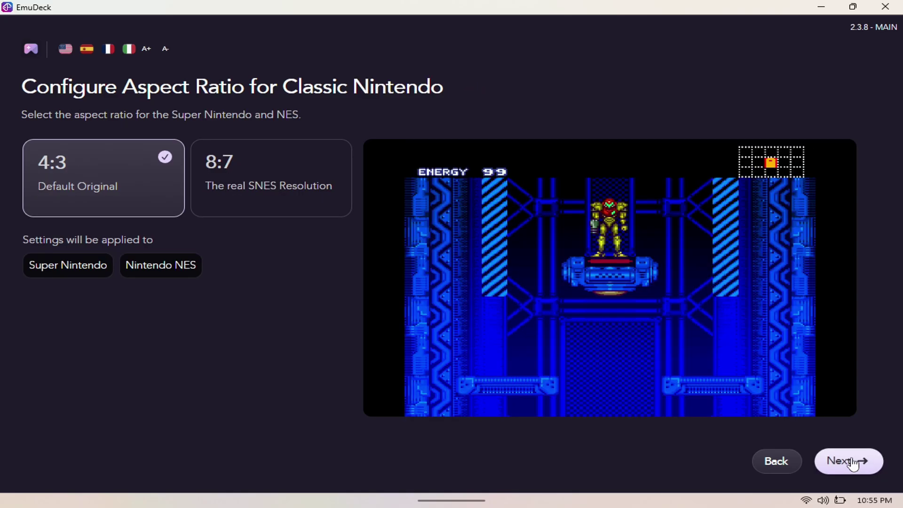
pyautogui.click(853, 464)
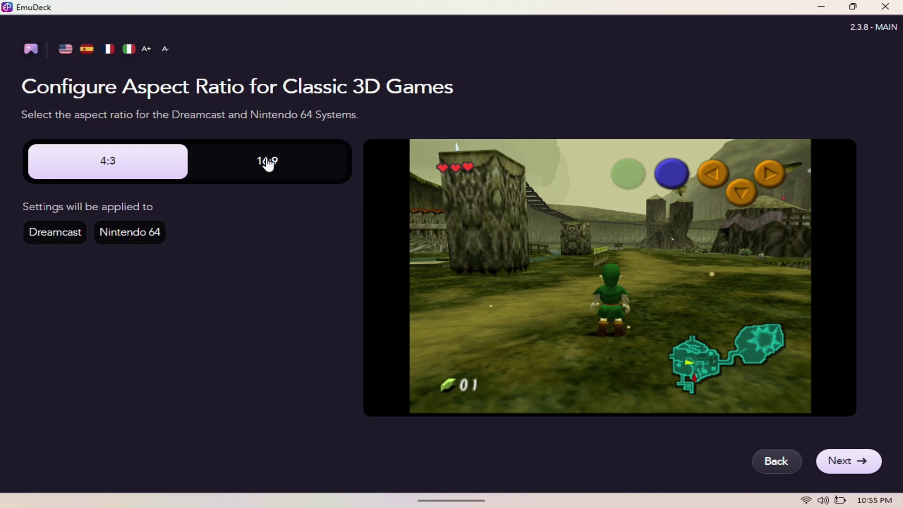
pyautogui.click(265, 160)
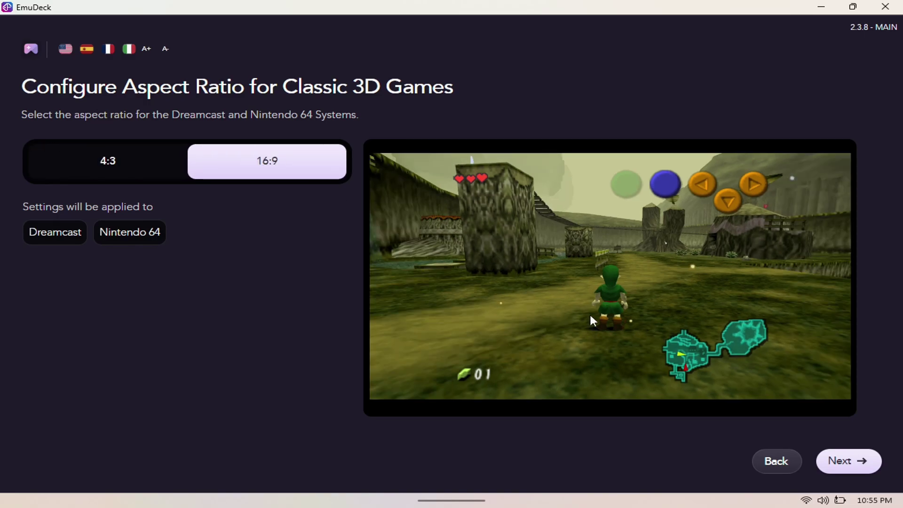
pyautogui.click(848, 461)
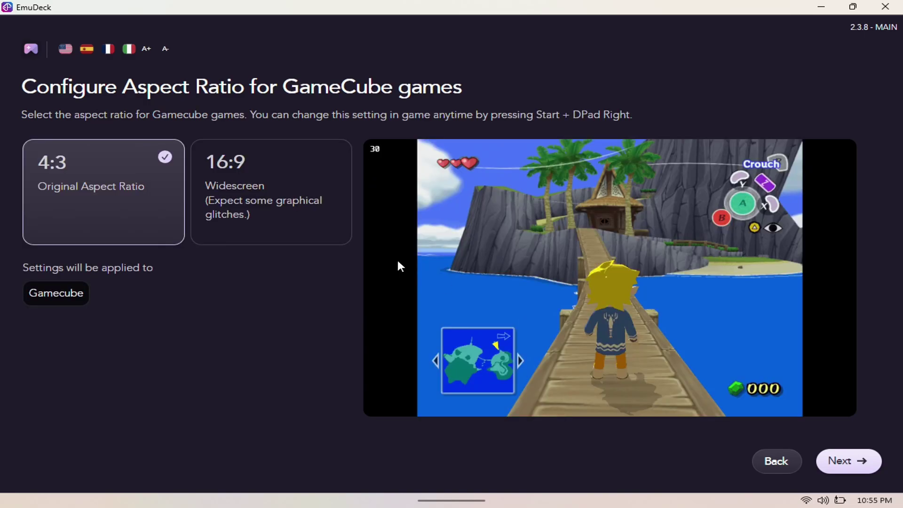
pyautogui.click(239, 210)
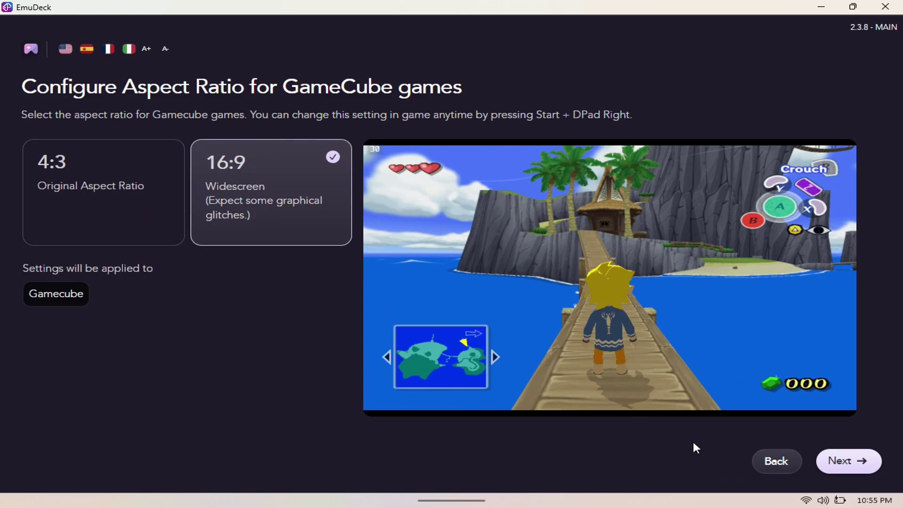
pyautogui.click(831, 464)
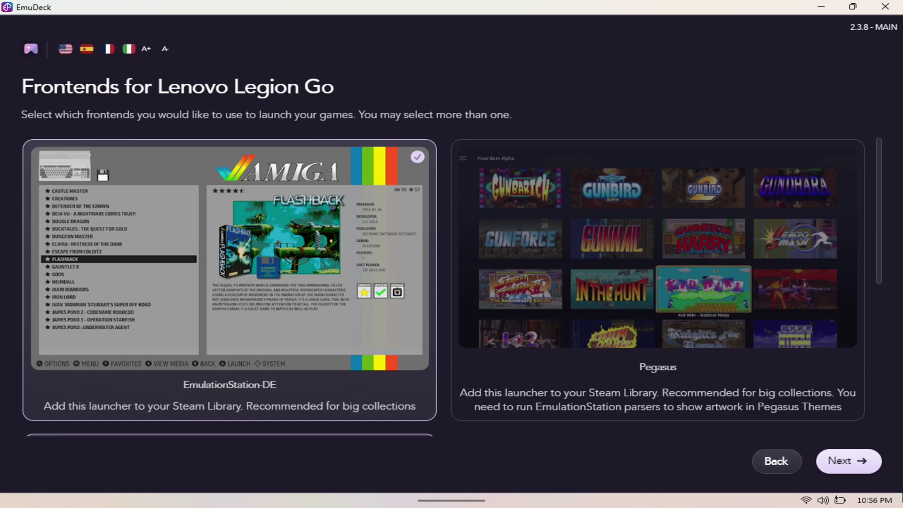
# Step: Accept the preselected frontends and emulator resolutions, and start the installation from the summary
pyautogui.click(833, 463)
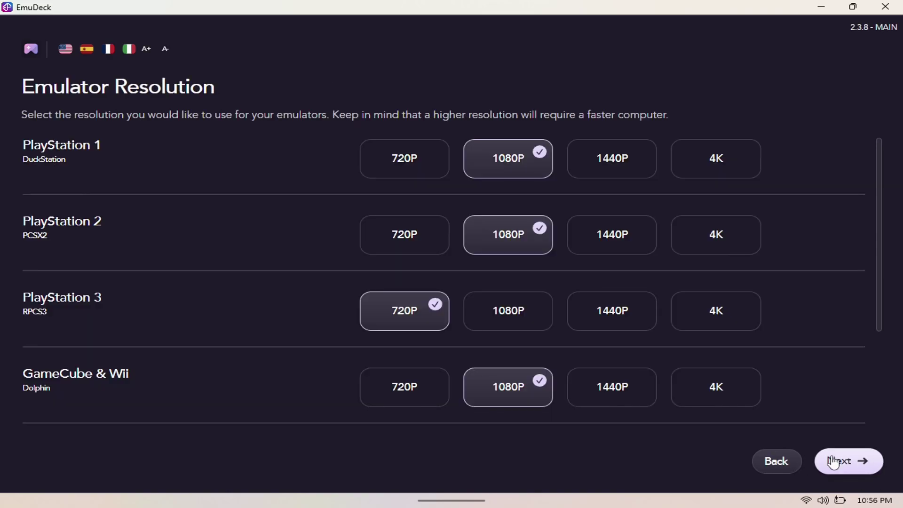
pyautogui.scroll(-4, 612, 282)
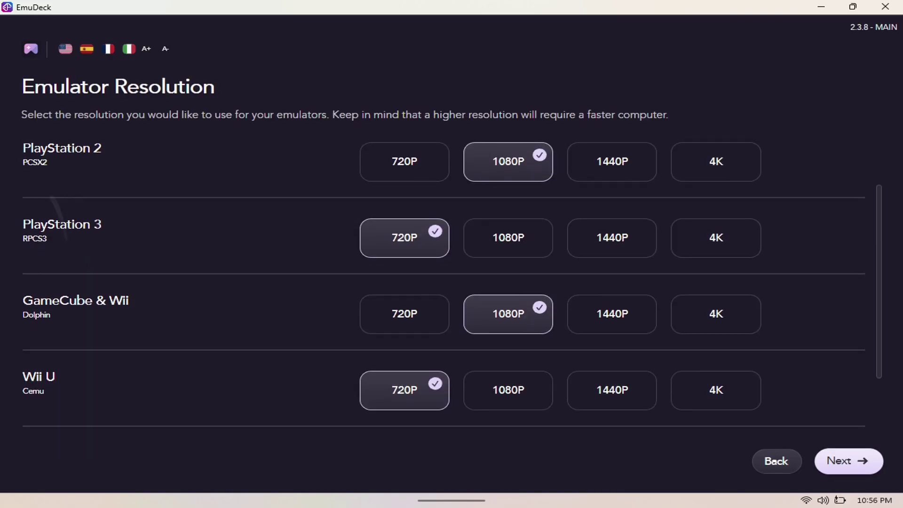
pyautogui.click(852, 465)
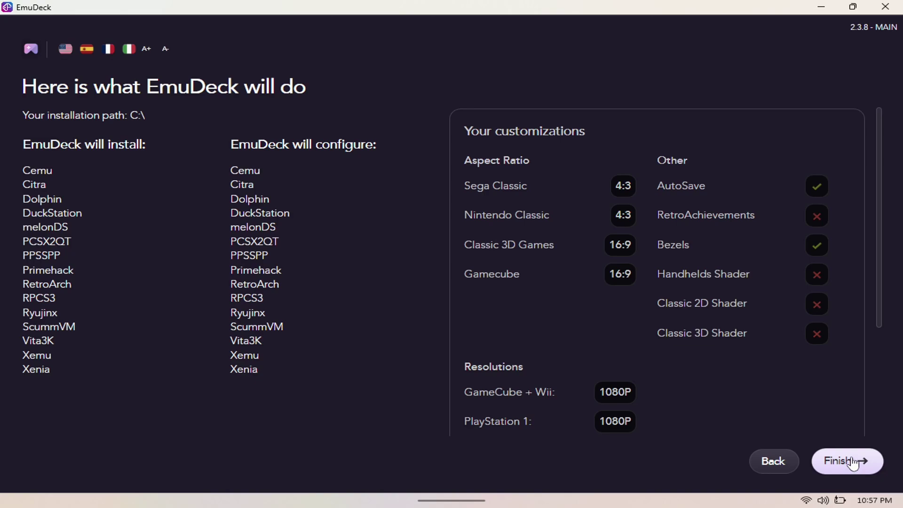
pyautogui.click(854, 463)
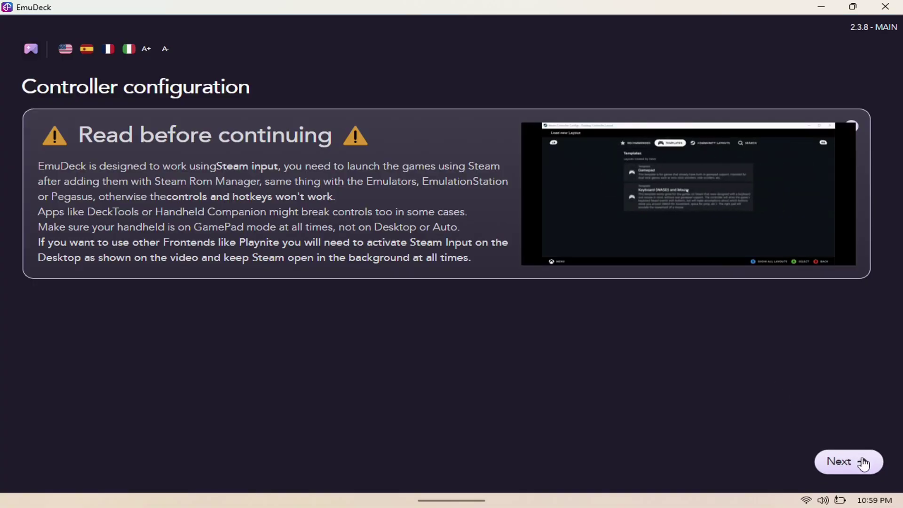
# Step: Acknowledge the controller notice and game-copying instructions, and continue past the manual copy of ROMs and BIOS
pyautogui.click(864, 464)
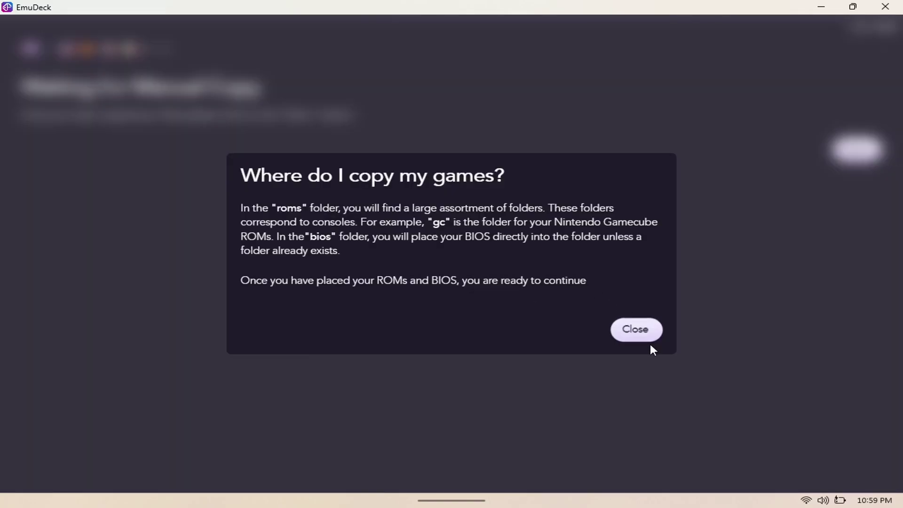
pyautogui.click(642, 330)
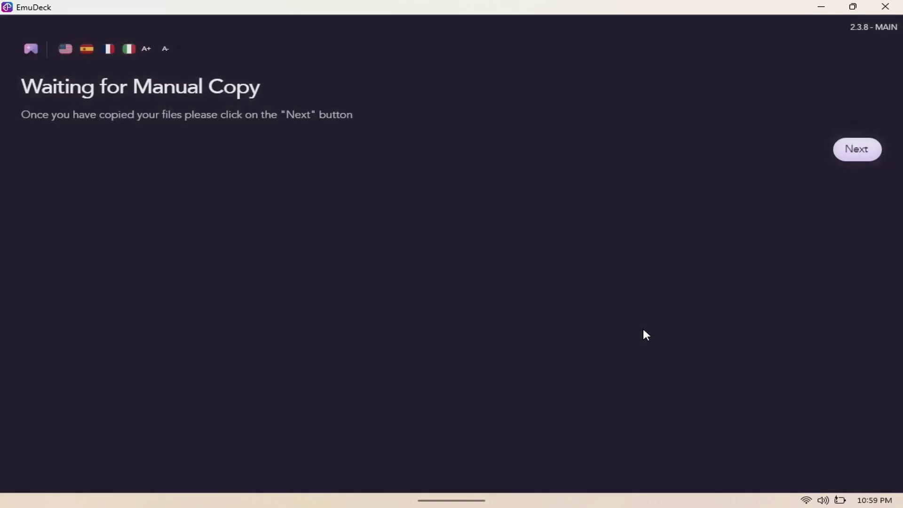
pyautogui.click(868, 161)
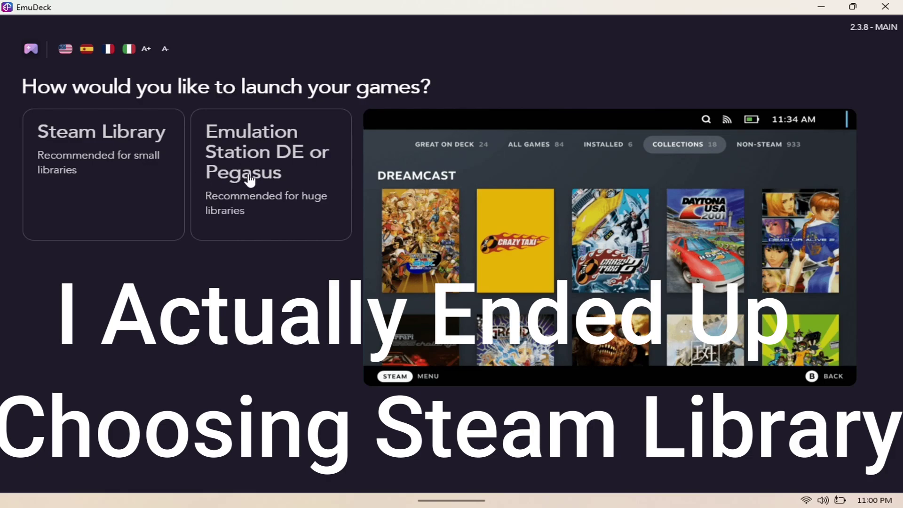
# Step: Choose Emulation Station DE or Pegasus for launching games, launch Steam ROM Manager, and finish the onboarding
pyautogui.click(249, 180)
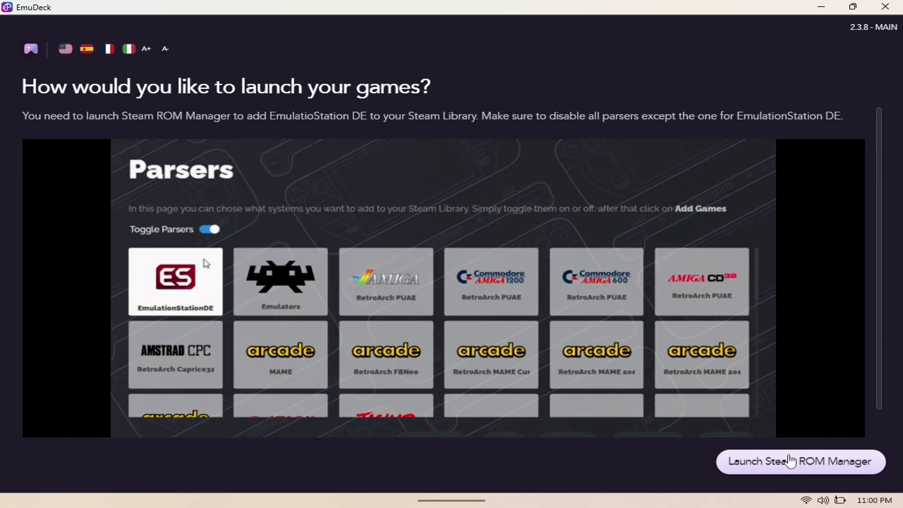
pyautogui.click(794, 460)
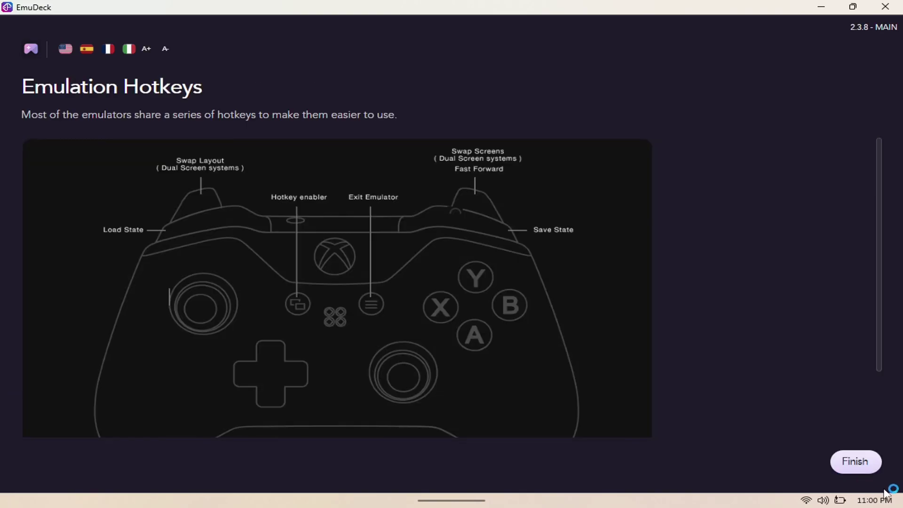
pyautogui.click(849, 463)
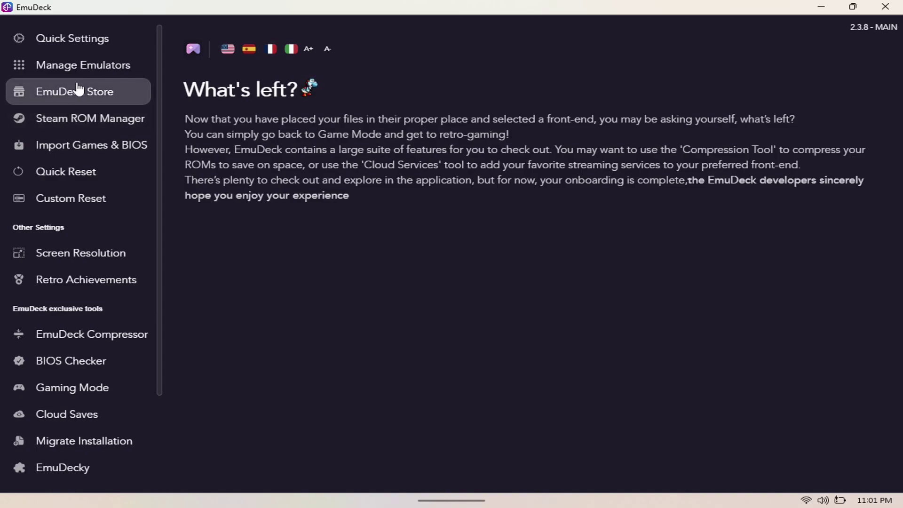
# Step: Review the emulators, tools and frontends offered for management, and open the game-adding page in Steam ROM Manager
pyautogui.click(82, 70)
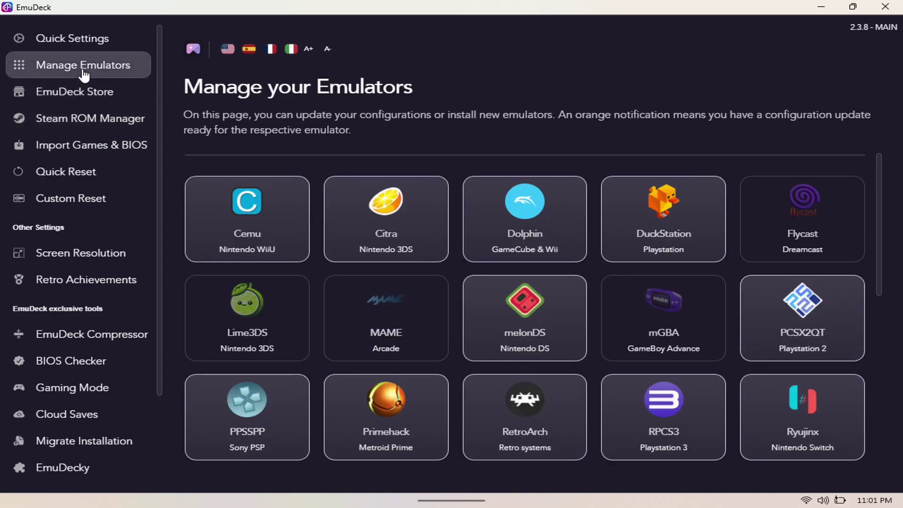
pyautogui.scroll(-7, 525, 306)
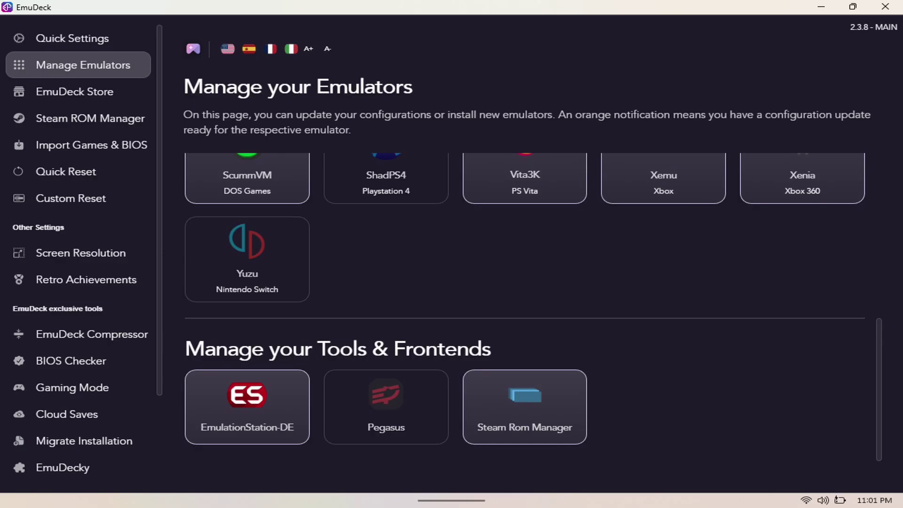
pyautogui.scroll(2, 614, 263)
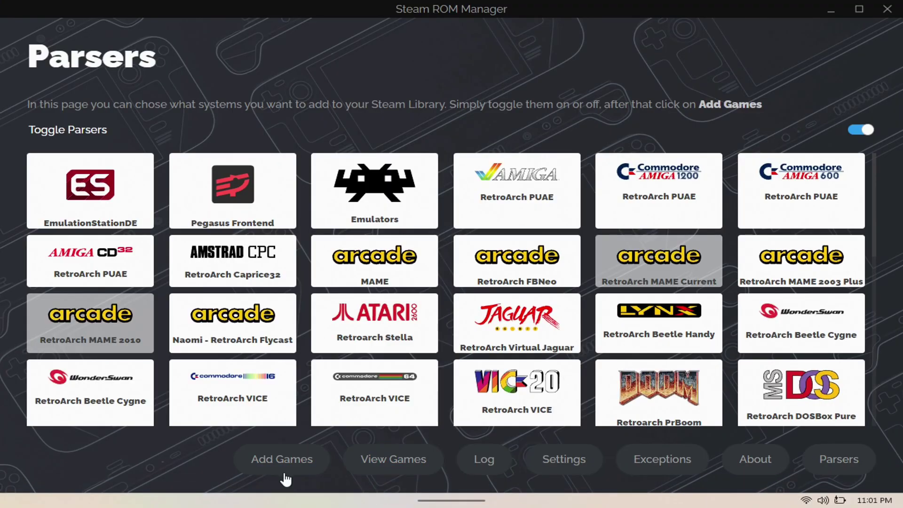
pyautogui.click(291, 458)
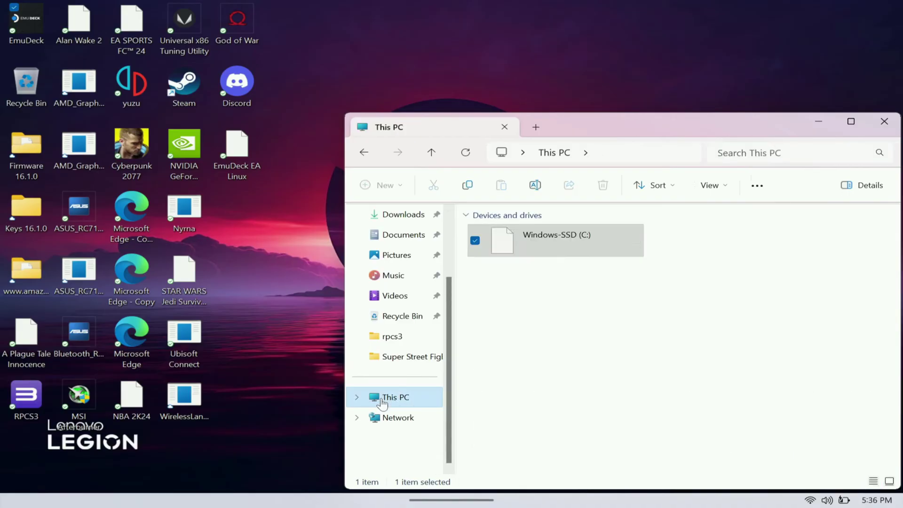
# Step: In File Explorer, open the keys folder under Emulation\bios\yuzu on drive C: to view the Switch key files
pyautogui.doubleClick(586, 238)
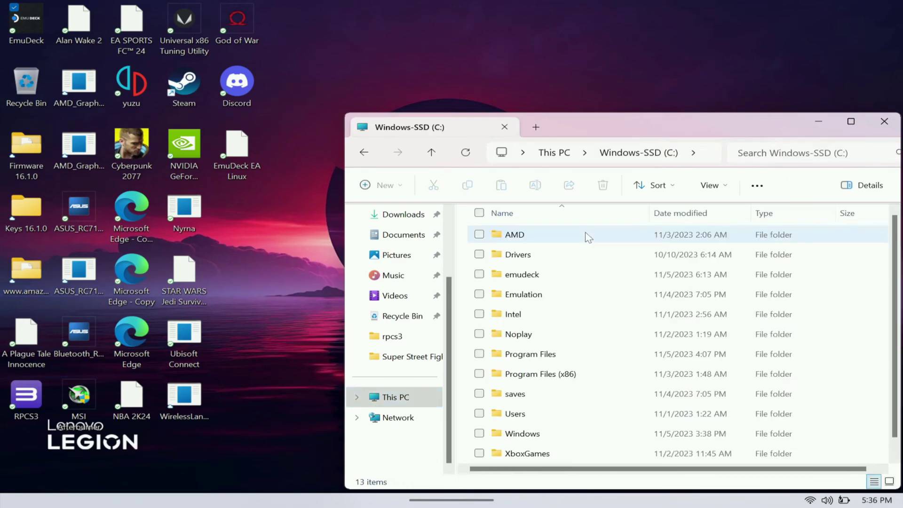
pyautogui.doubleClick(506, 295)
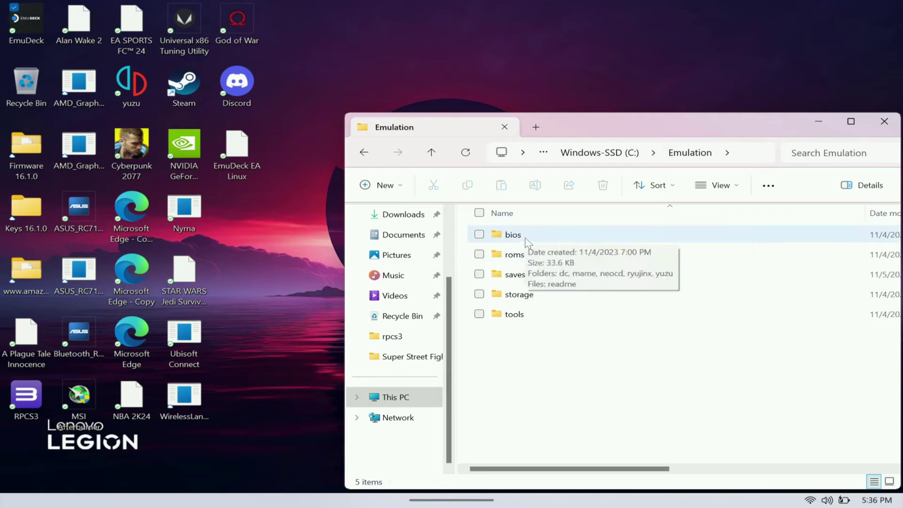
pyautogui.doubleClick(528, 242)
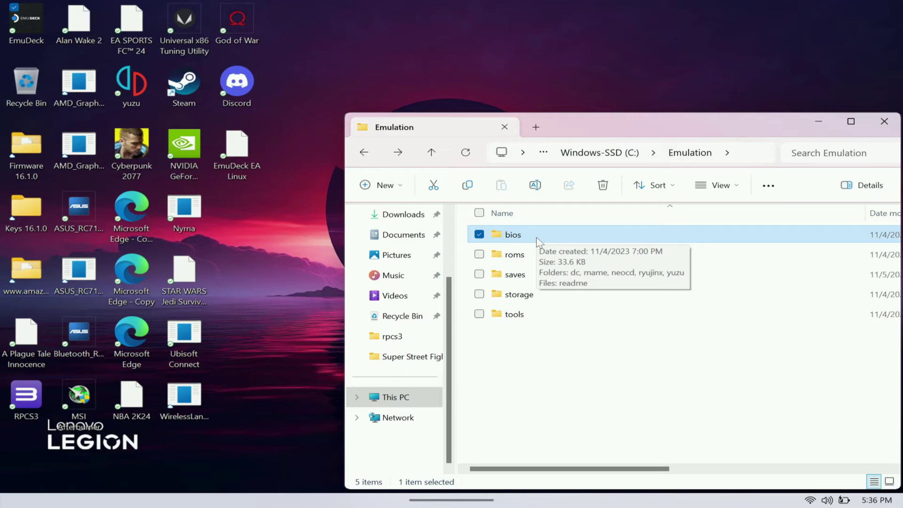
pyautogui.doubleClick(539, 241)
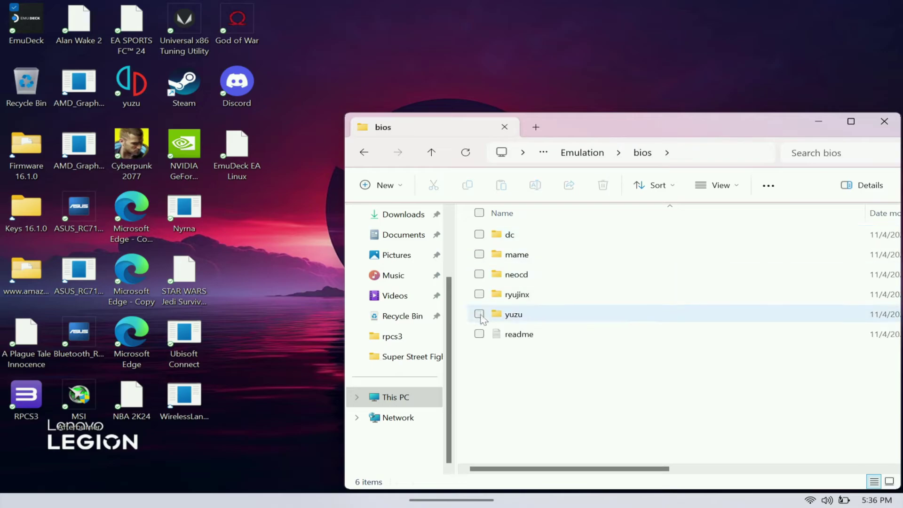
pyautogui.doubleClick(526, 314)
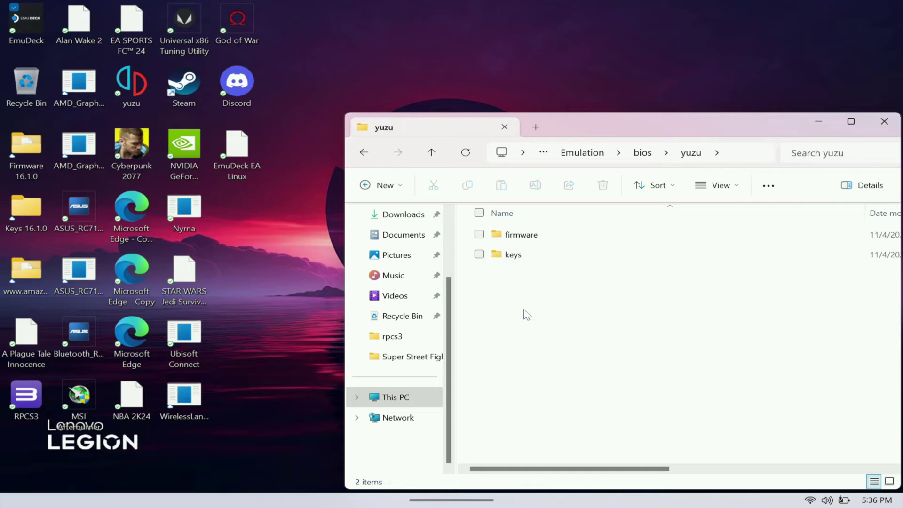
pyautogui.doubleClick(514, 256)
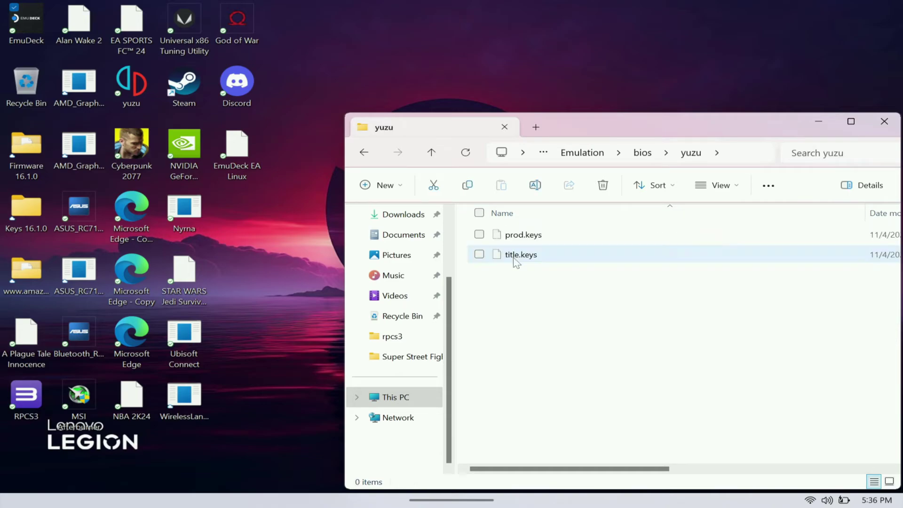
# Step: Go back to the Emulation folder and look through roms\switch for the Nintendo Switch game files
pyautogui.click(361, 156)
pyautogui.click(361, 158)
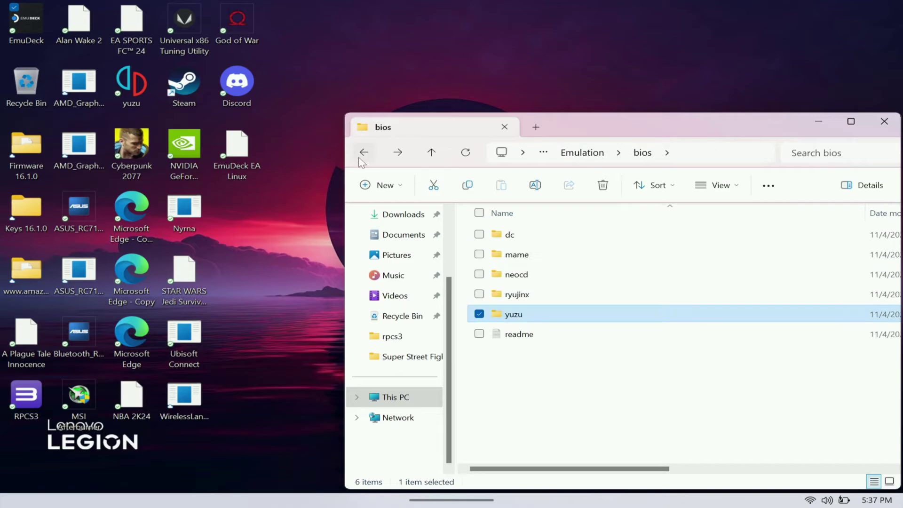
pyautogui.click(361, 156)
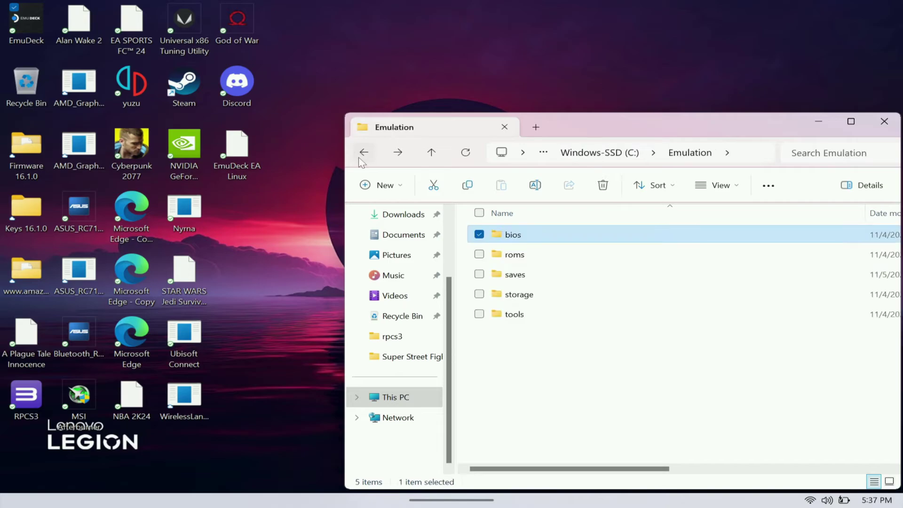
pyautogui.doubleClick(554, 257)
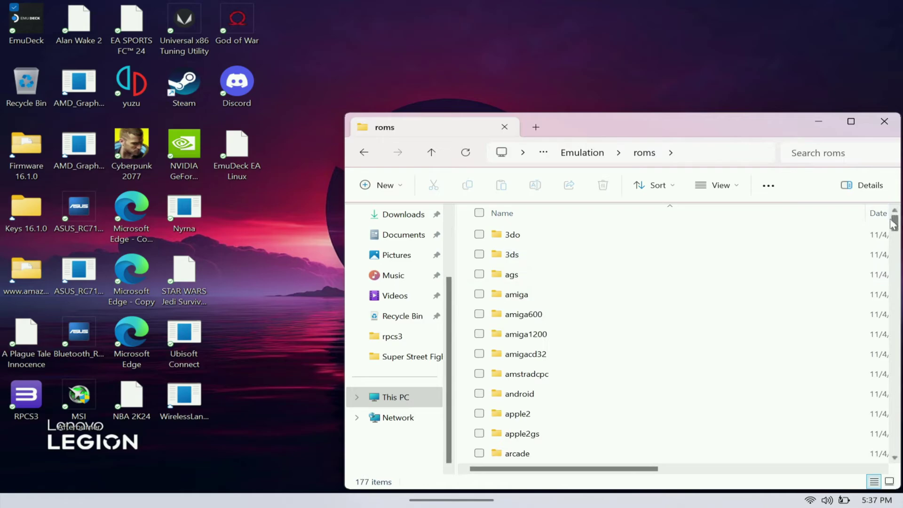
pyautogui.moveTo(895, 225); pyautogui.dragTo(855, 412)
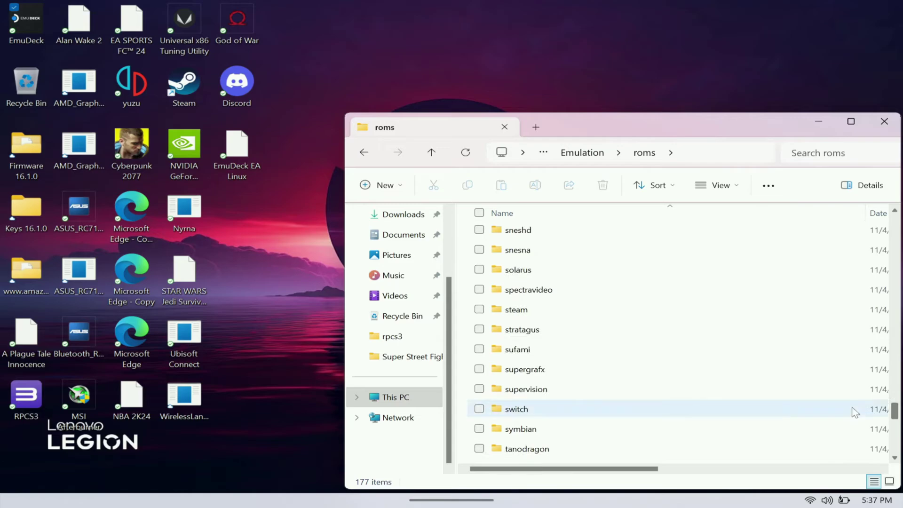
pyautogui.doubleClick(517, 408)
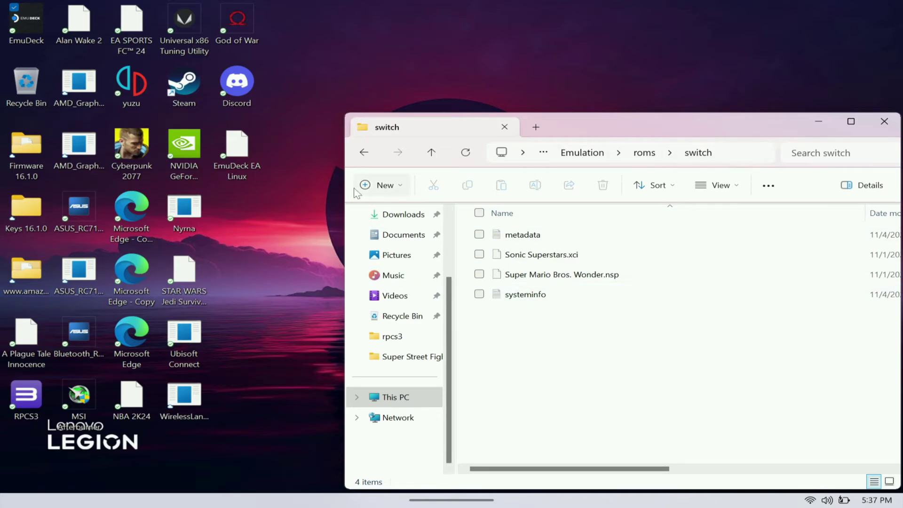
pyautogui.click(364, 153)
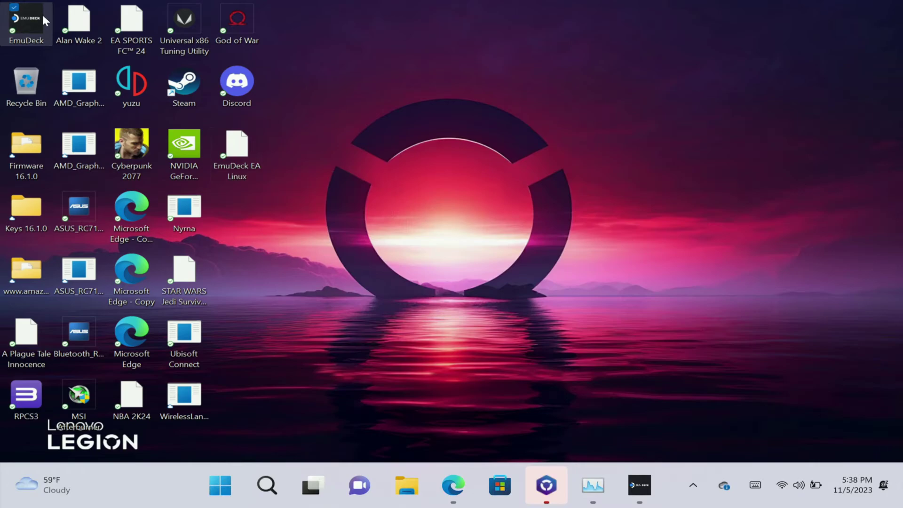
# Step: Switch to EmuDeck and launch Steam ROM Manager from its tools
pyautogui.click(641, 485)
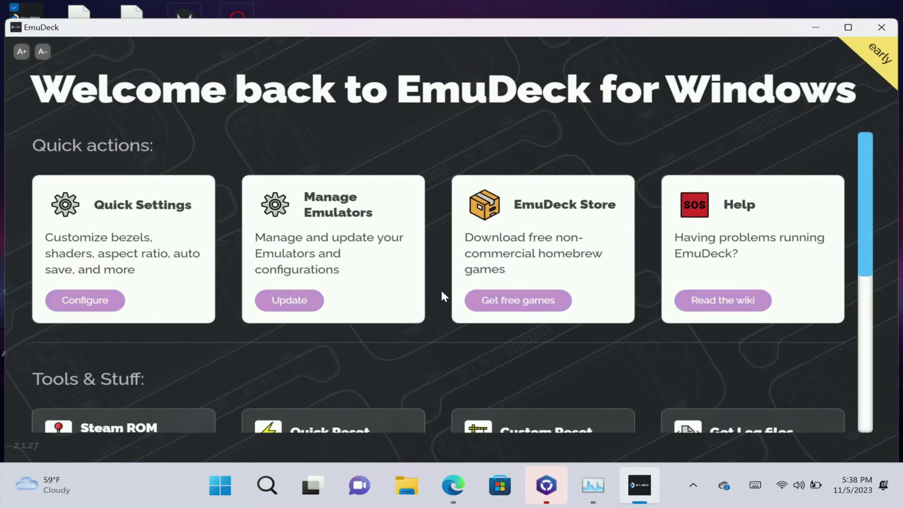
pyautogui.moveTo(870, 230); pyautogui.dragTo(876, 292)
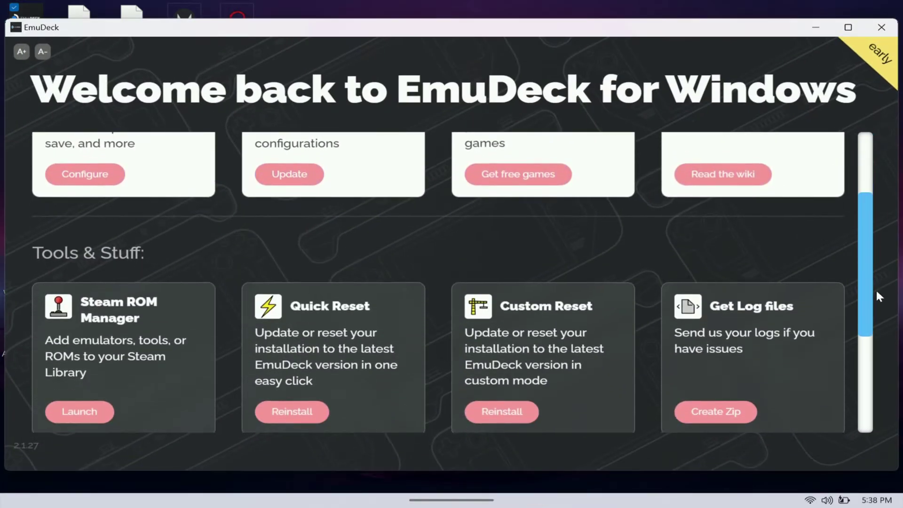
pyautogui.click(81, 416)
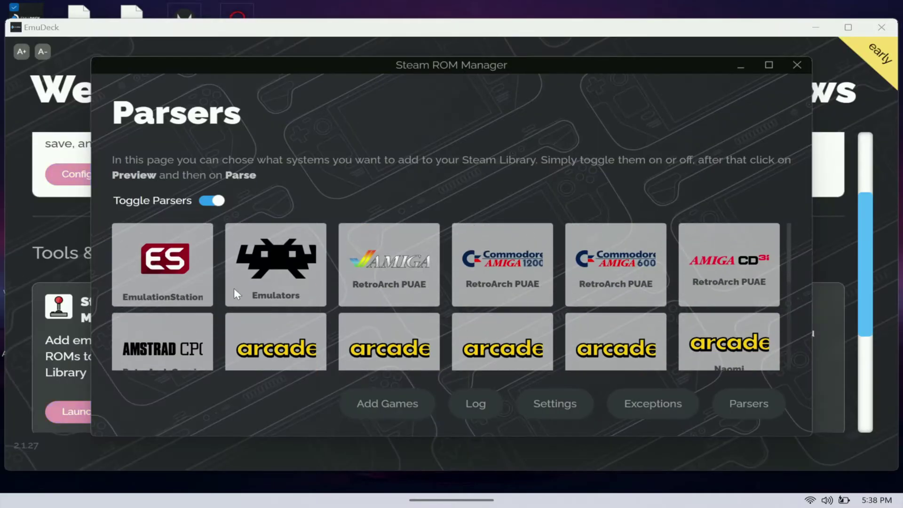
# Step: With the Nintendo Switch Yuzu parser enabled, parse the games for Steam, maximize the results, and minimize Steam ROM Manager
pyautogui.scroll(-10, 592, 302)
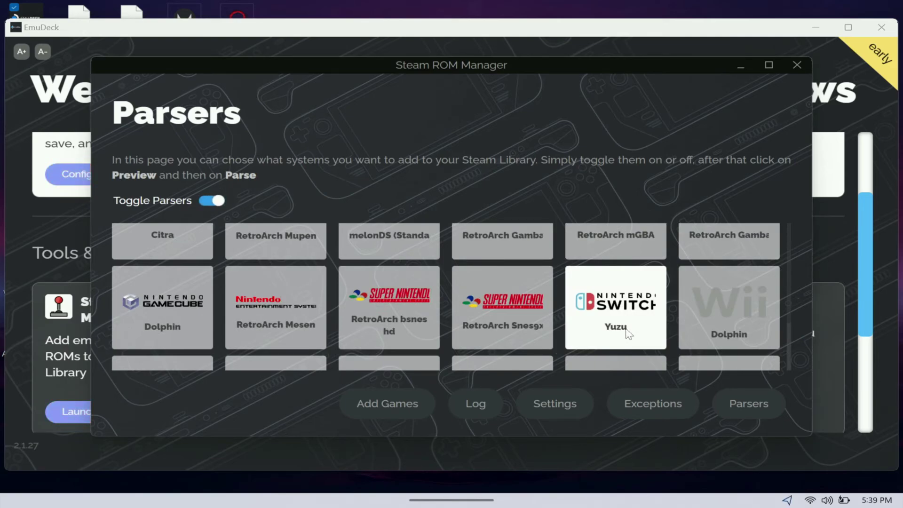
pyautogui.click(407, 402)
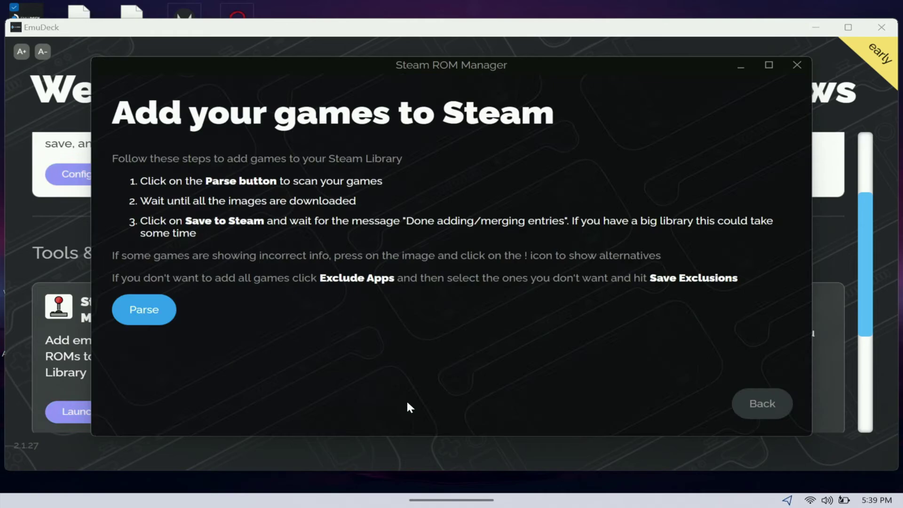
pyautogui.click(144, 310)
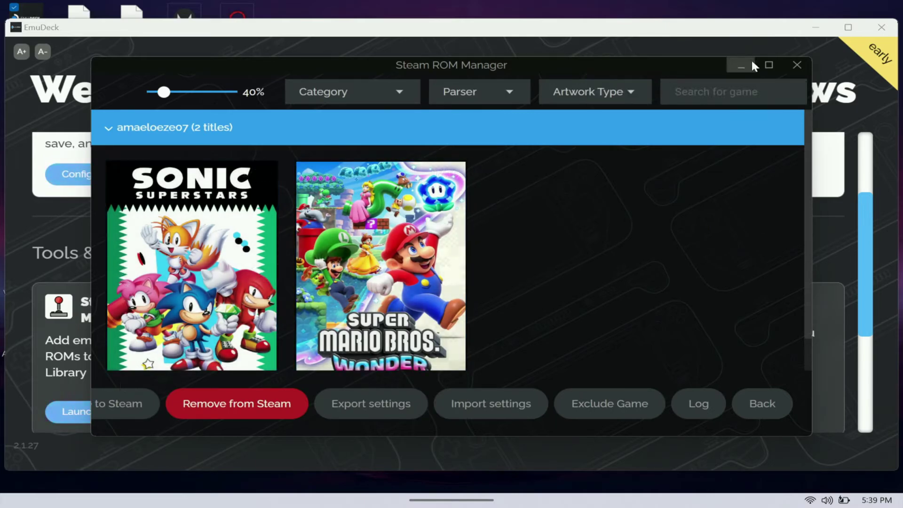
pyautogui.click(769, 65)
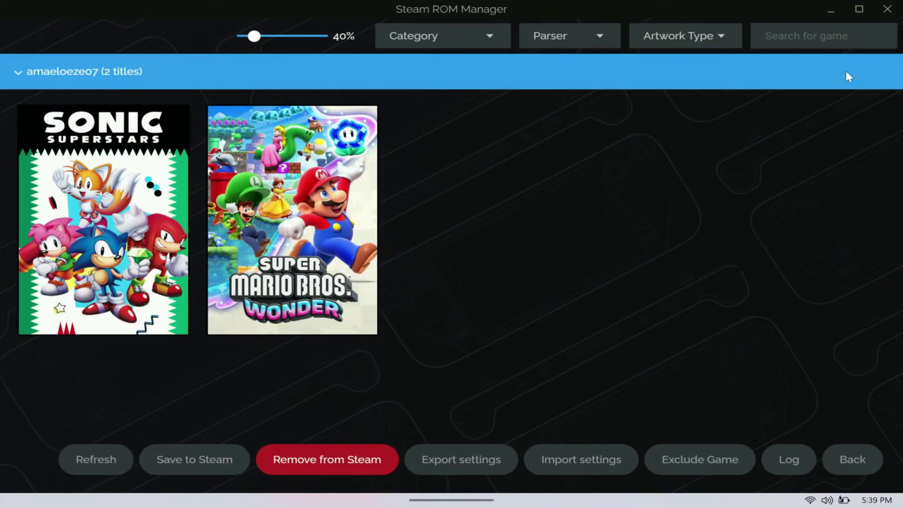
pyautogui.click(829, 7)
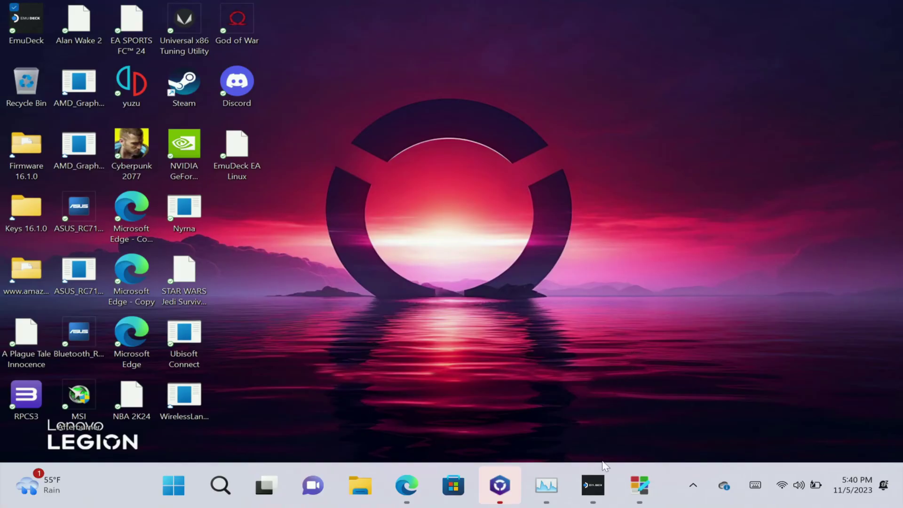
# Step: Start Steam and view the library pages of Sonic Superstars and Super Mario Bros. Wonder in the Nintendo Switch - Yuzu collection
pyautogui.doubleClick(184, 83)
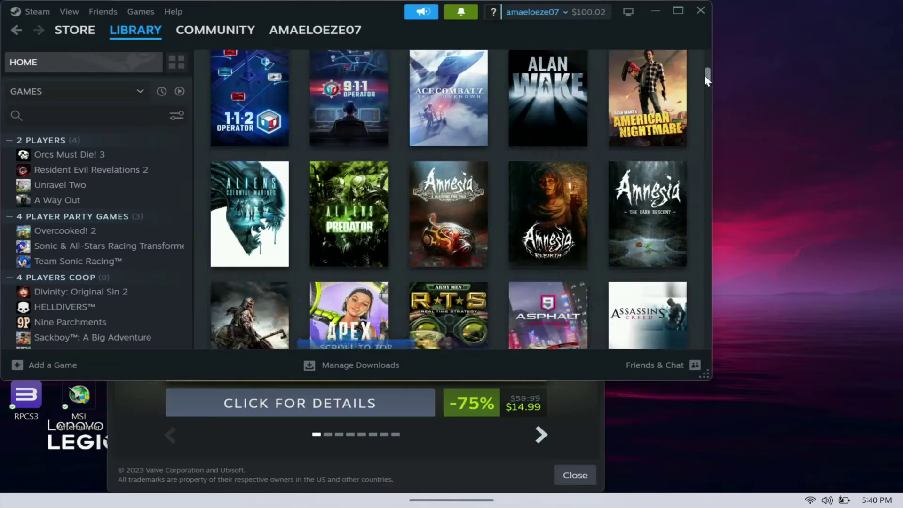
pyautogui.moveTo(705, 77); pyautogui.dragTo(709, 62)
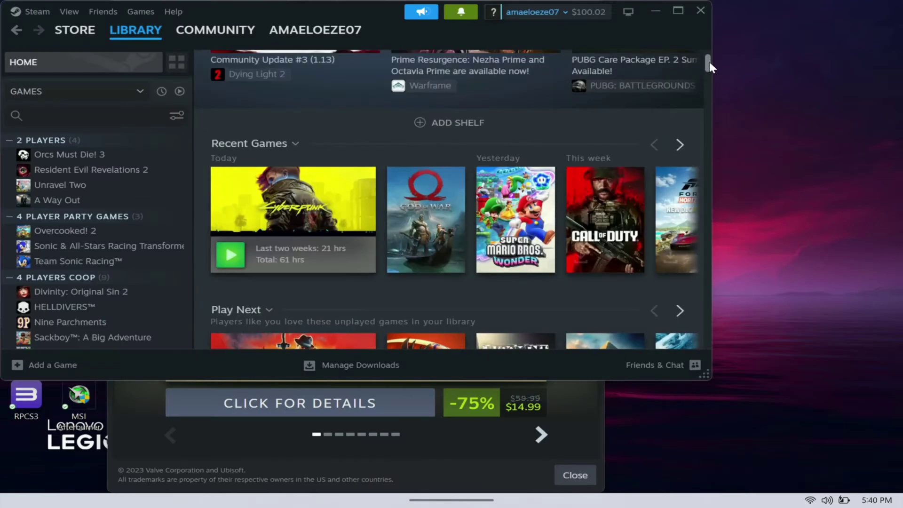
pyautogui.click(506, 210)
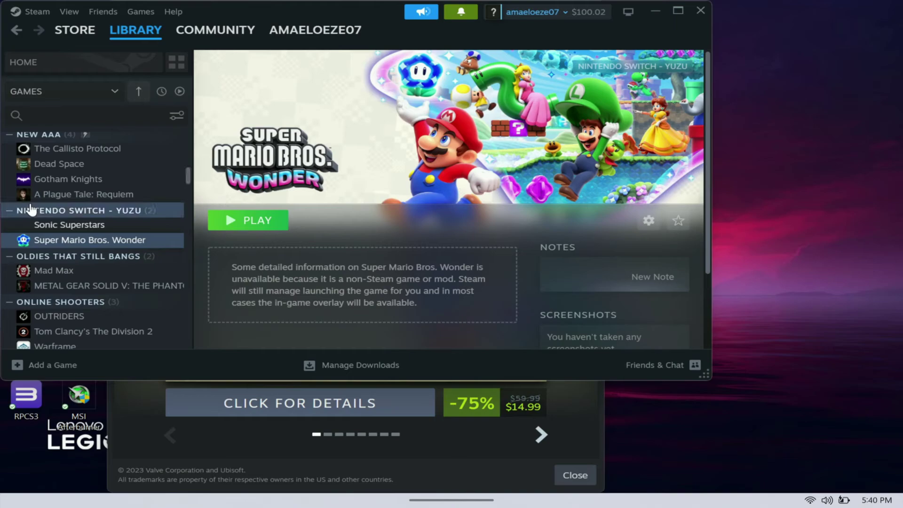
pyautogui.click(65, 228)
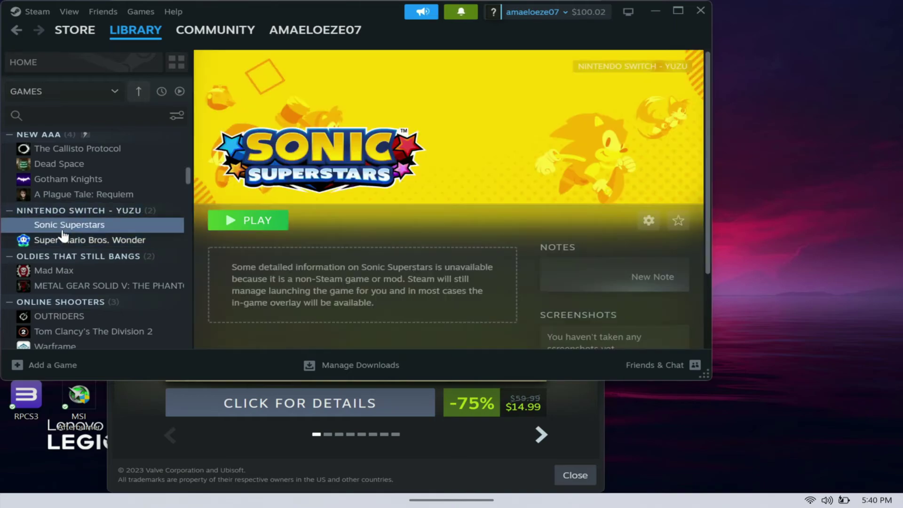
pyautogui.click(81, 243)
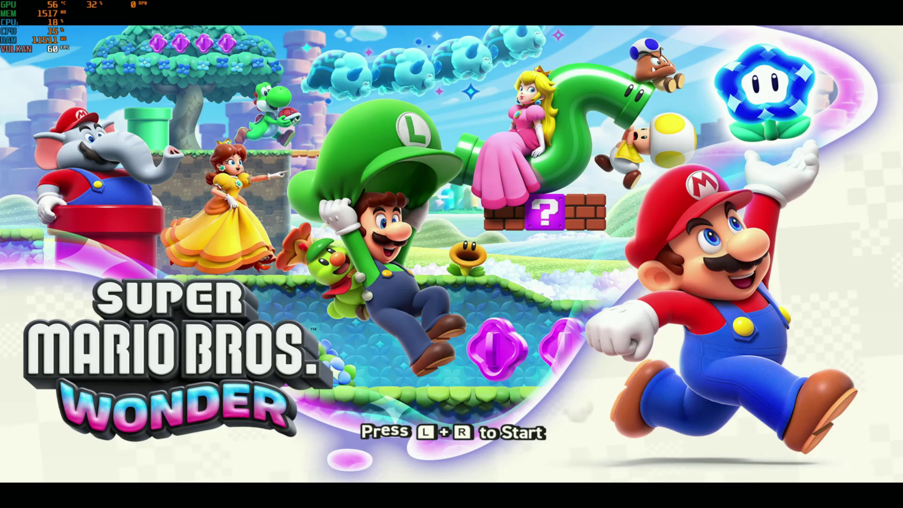
pyautogui.hotkey('q', 'e')
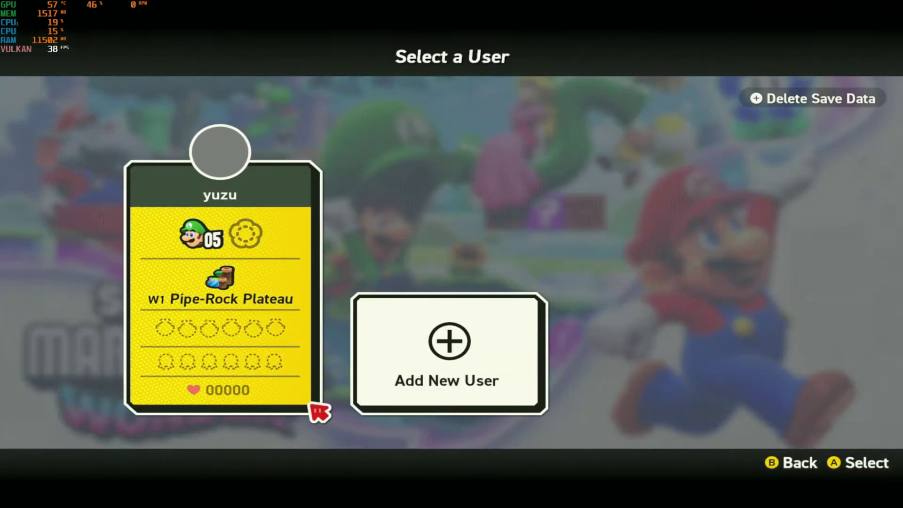
pyautogui.press('Right')
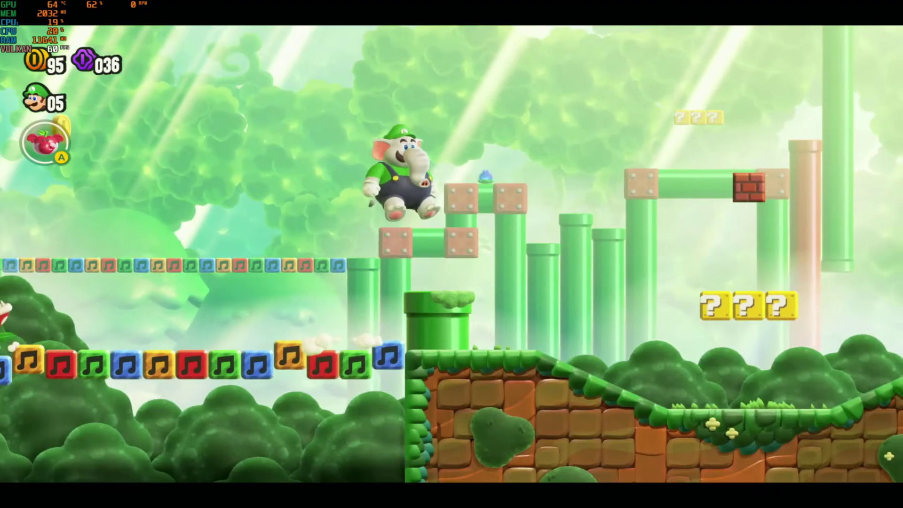
pyautogui.press('d')
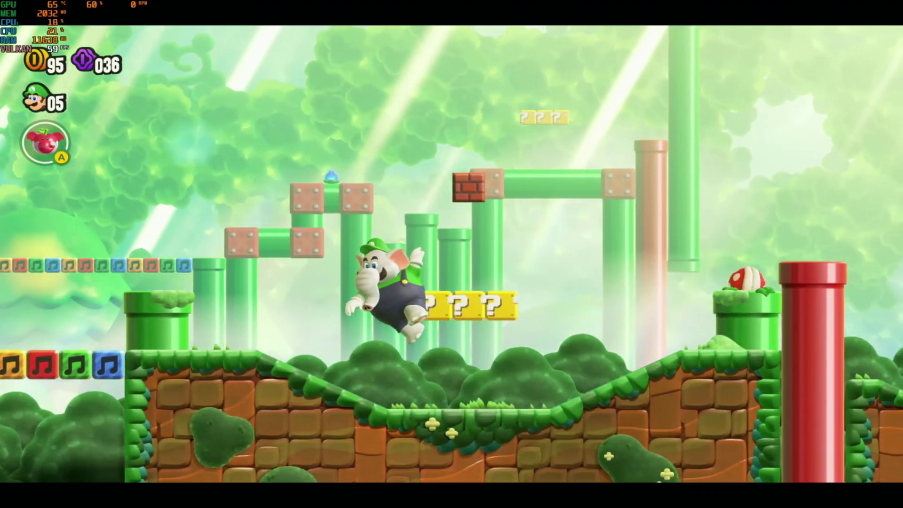
pyautogui.press('c')
pyautogui.press('d')
pyautogui.press('c')
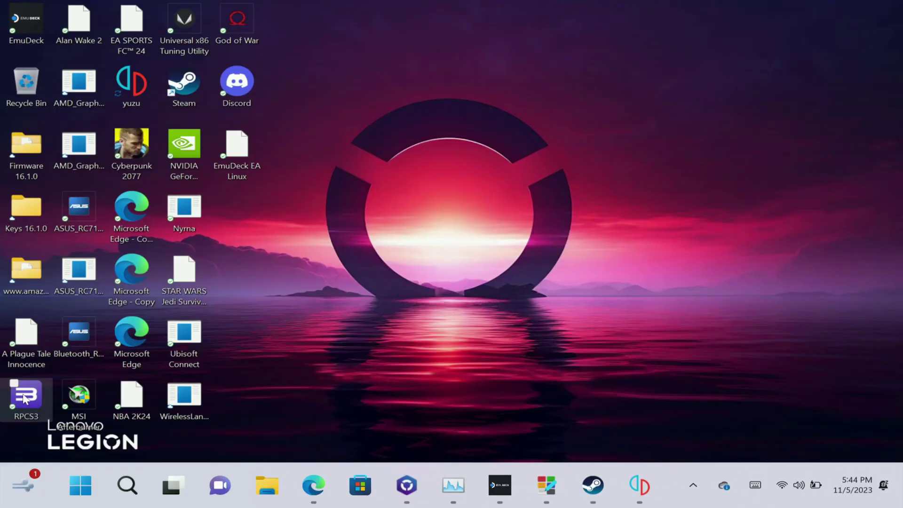
# Step: Launch RPCS3 from the desktop and look at where its firmware installation command is found
pyautogui.doubleClick(24, 397)
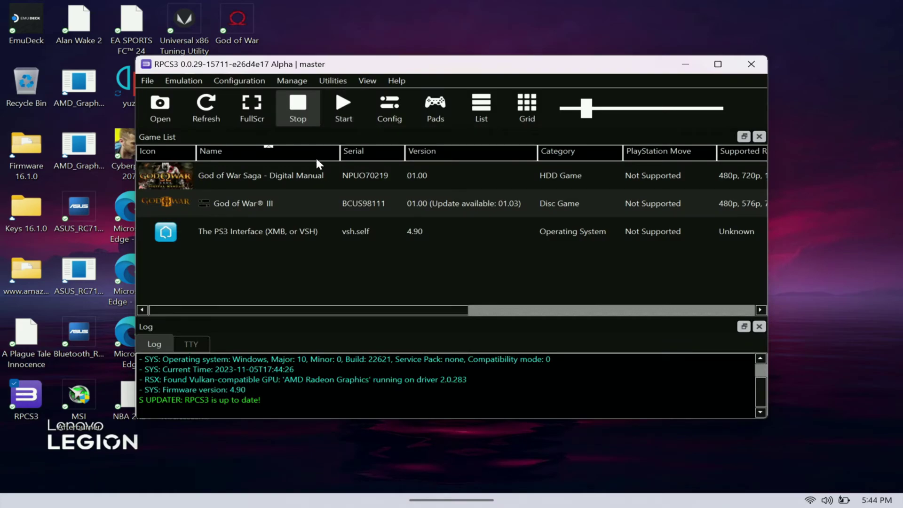
pyautogui.click(147, 80)
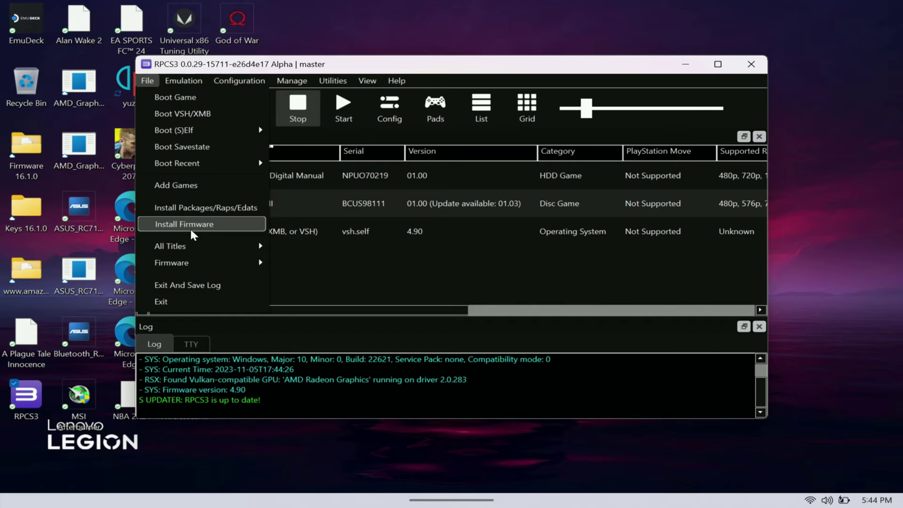
pyautogui.click(303, 280)
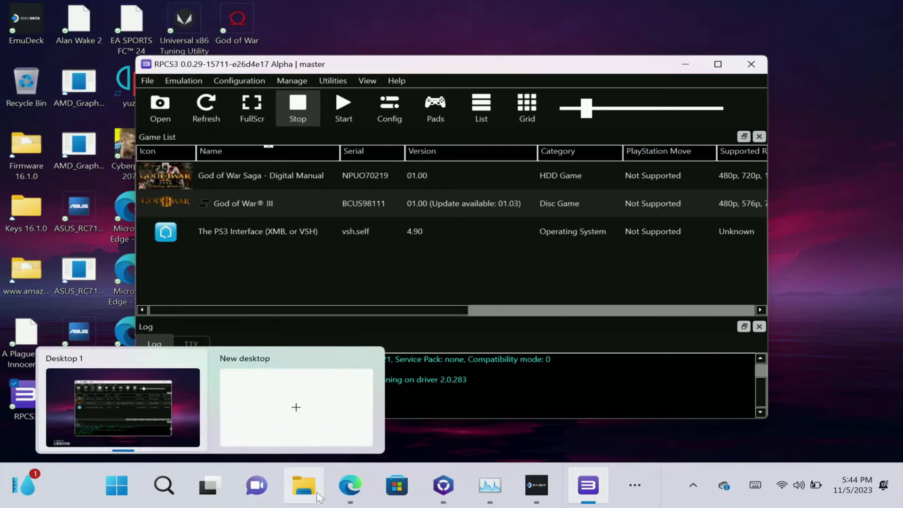
# Step: Switch to File Explorer and browse to the Emulation\roms folder on the Windows-SSD (C:) drive
pyautogui.click(314, 494)
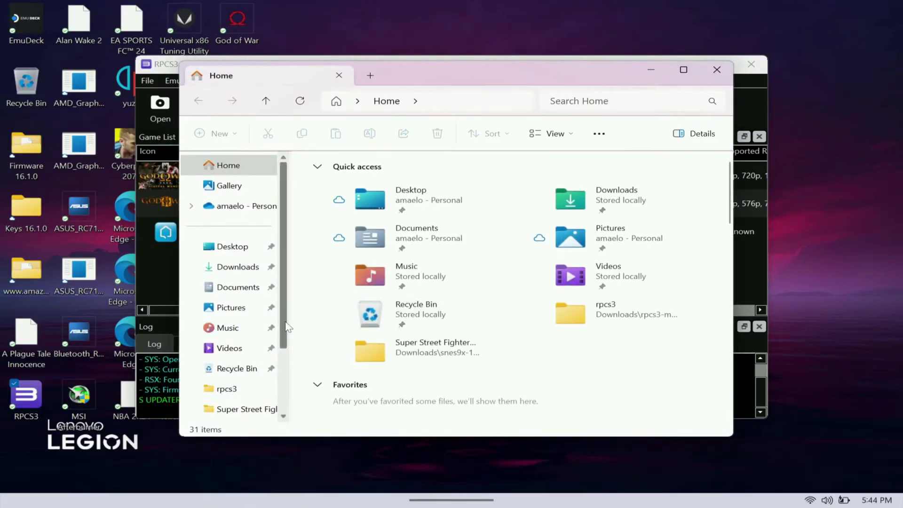
pyautogui.scroll(-3, 280, 329)
pyautogui.click(262, 351)
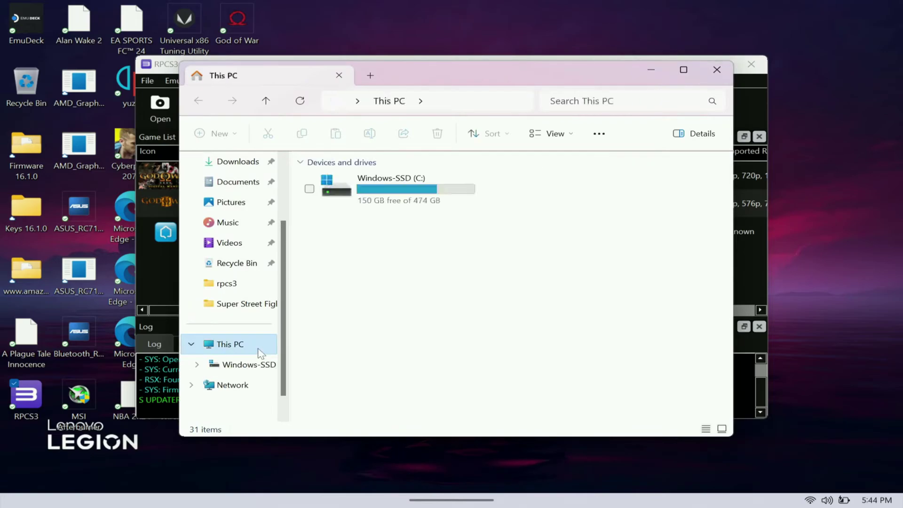
pyautogui.click(379, 201)
pyautogui.doubleClick(379, 202)
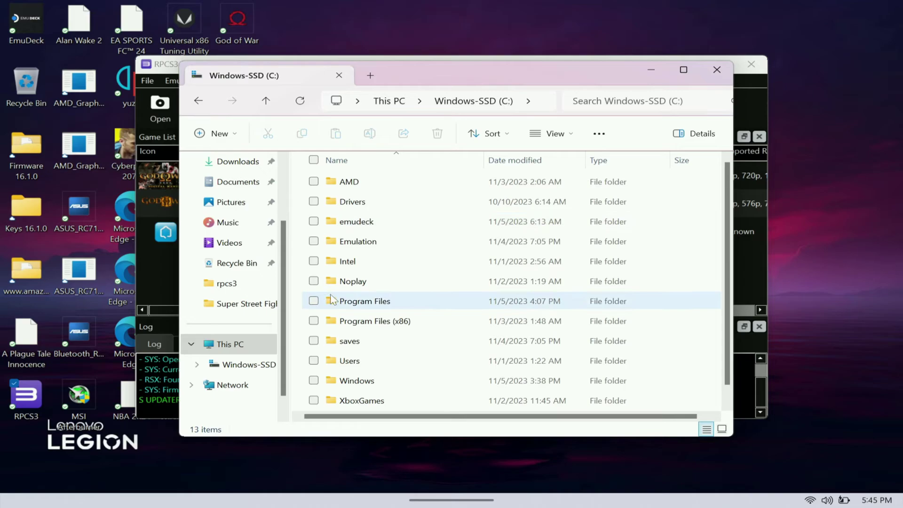
pyautogui.doubleClick(377, 243)
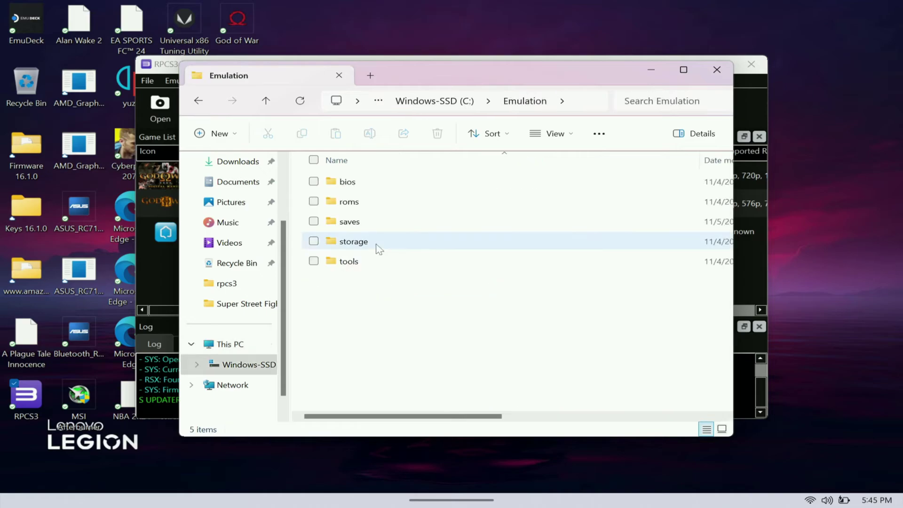
pyautogui.doubleClick(363, 203)
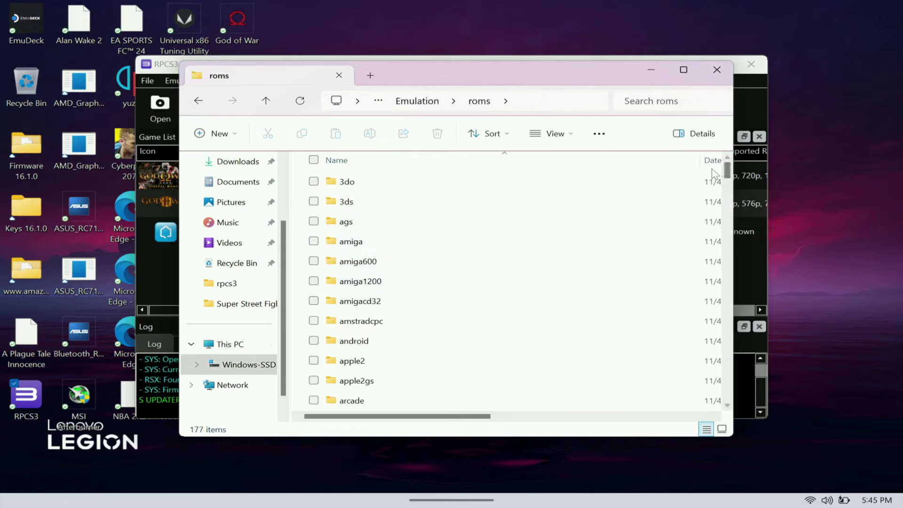
# Step: Look through the console subfolders in roms and close File Explorer to return to RPCS3
pyautogui.moveTo(728, 177); pyautogui.dragTo(695, 238)
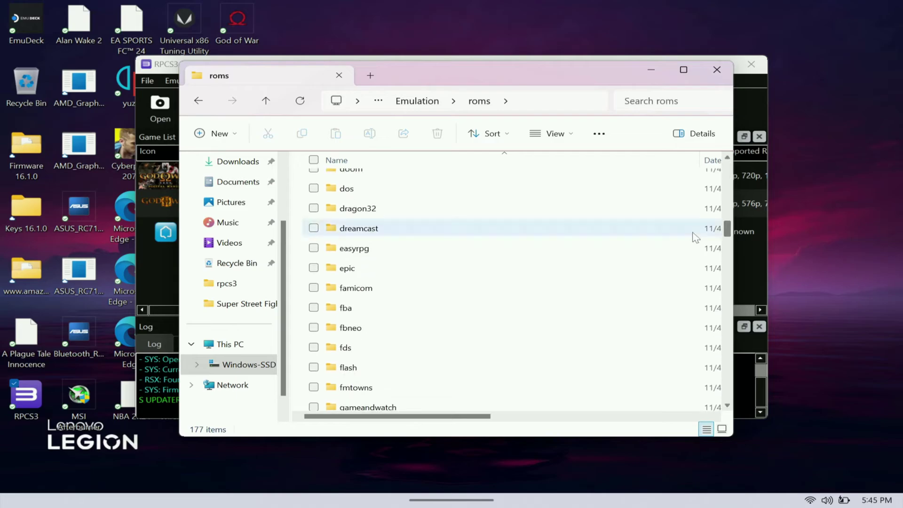
pyautogui.click(727, 249)
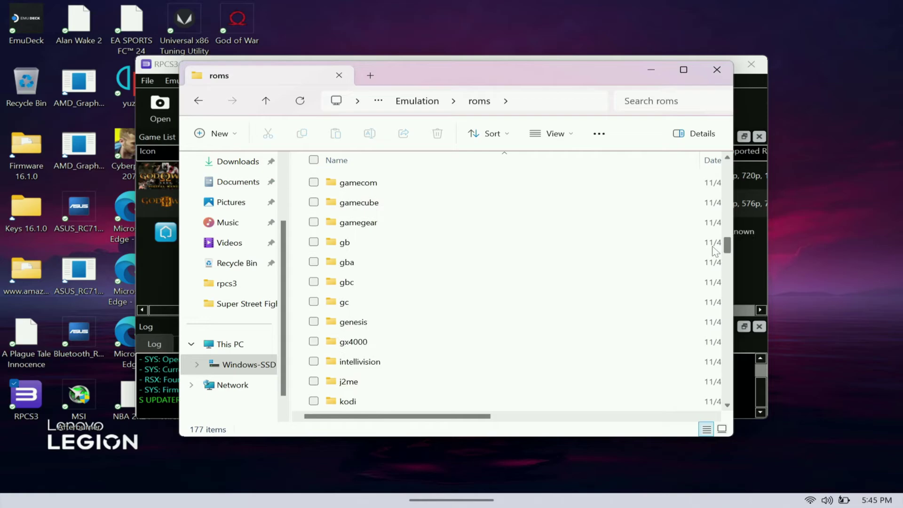
pyautogui.click(717, 69)
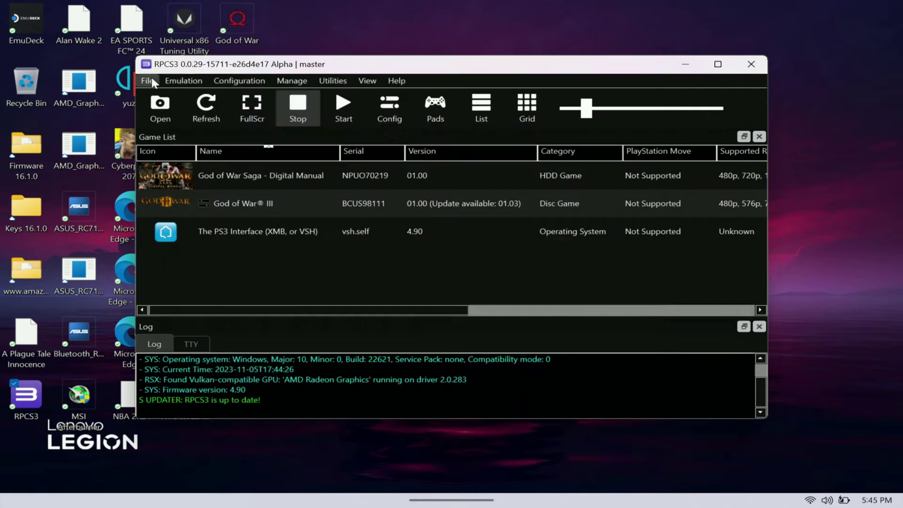
# Step: Review the RPCS3 game boot and emulation commands, and start God of War III
pyautogui.click(151, 79)
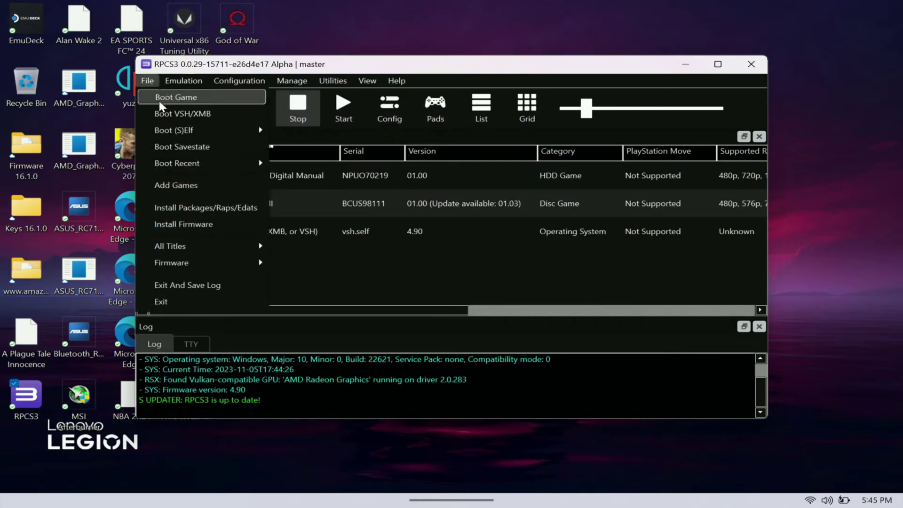
pyautogui.moveTo(183, 82)
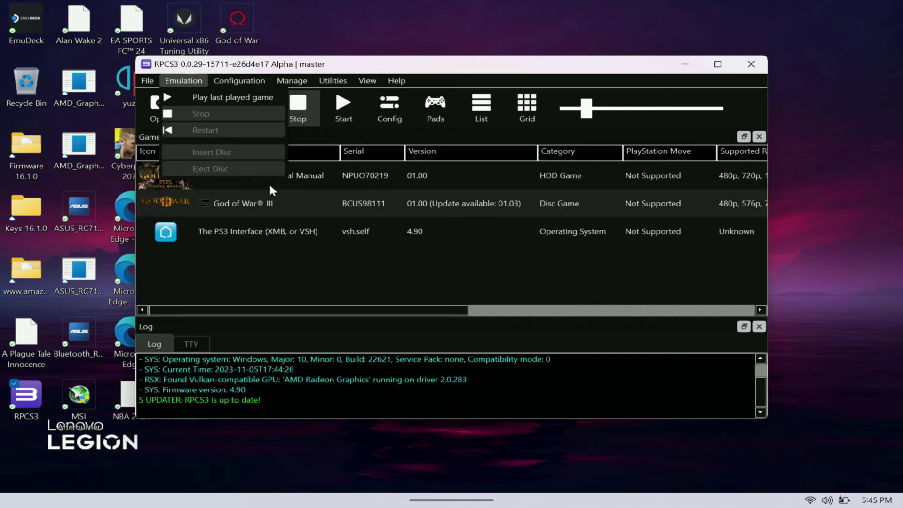
pyautogui.click(293, 297)
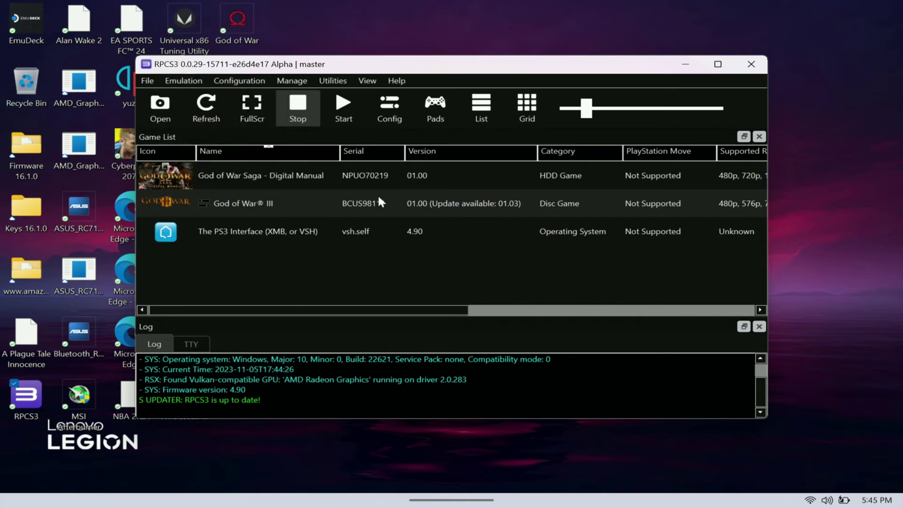
pyautogui.click(348, 108)
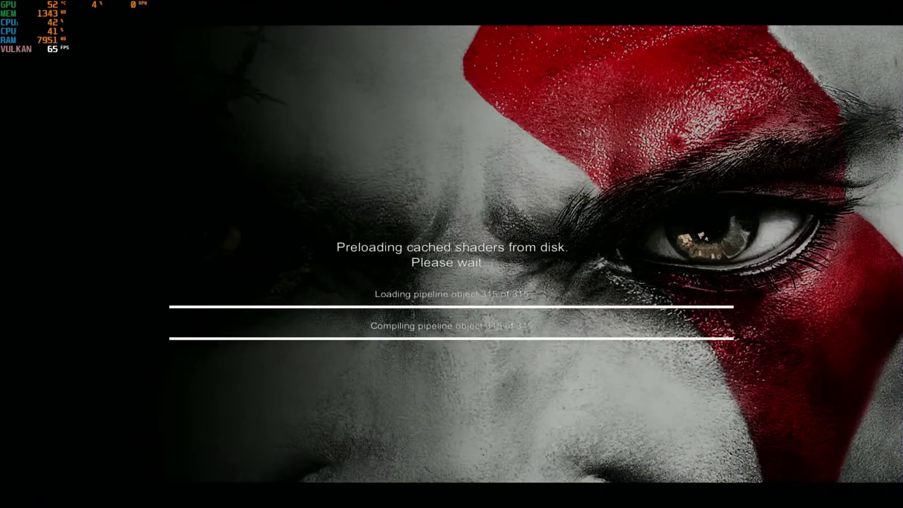